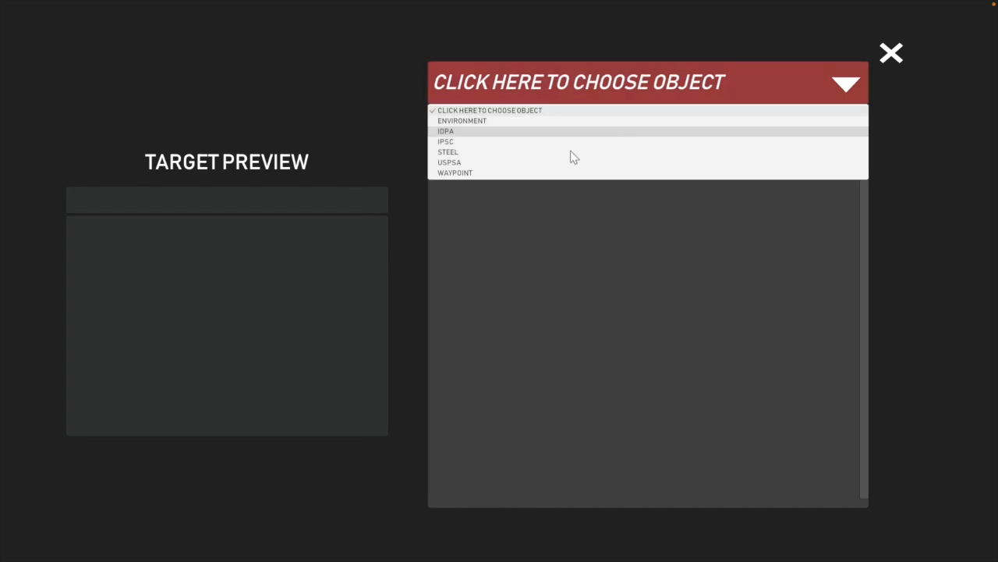
Place a USPSA_Riseup target in the right rear part of the walled bay
left_click(471, 163)
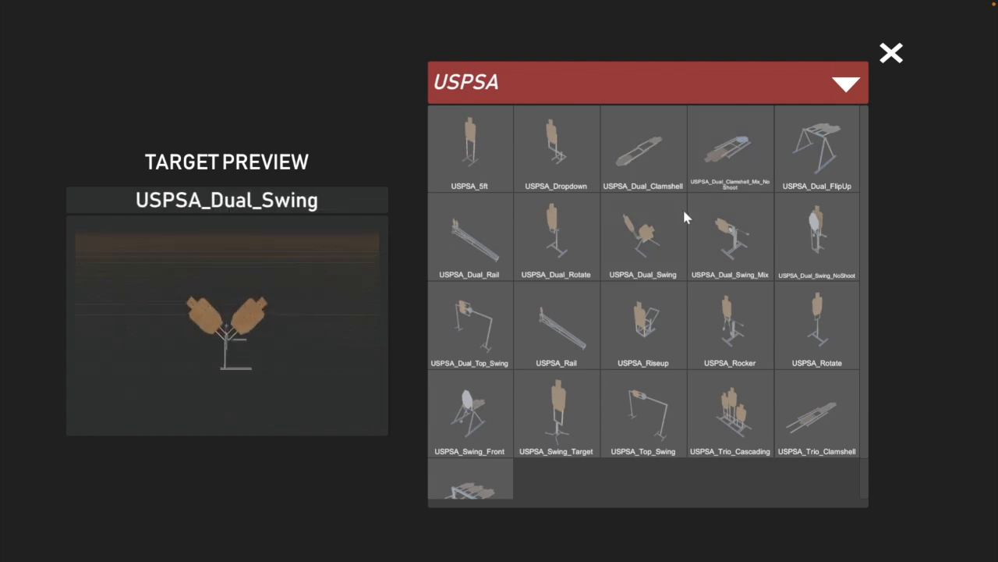
left_click(640, 314)
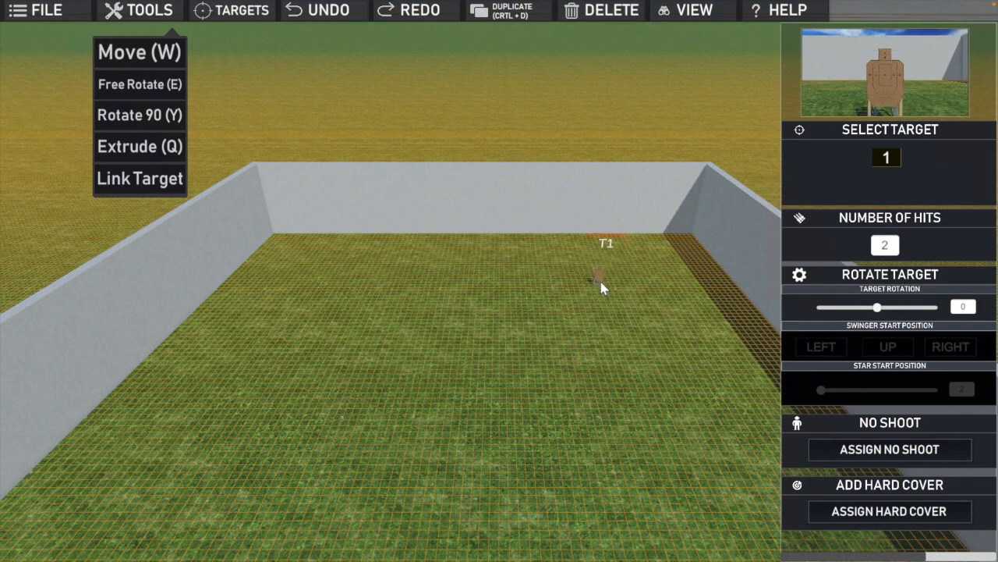
left_click(601, 283)
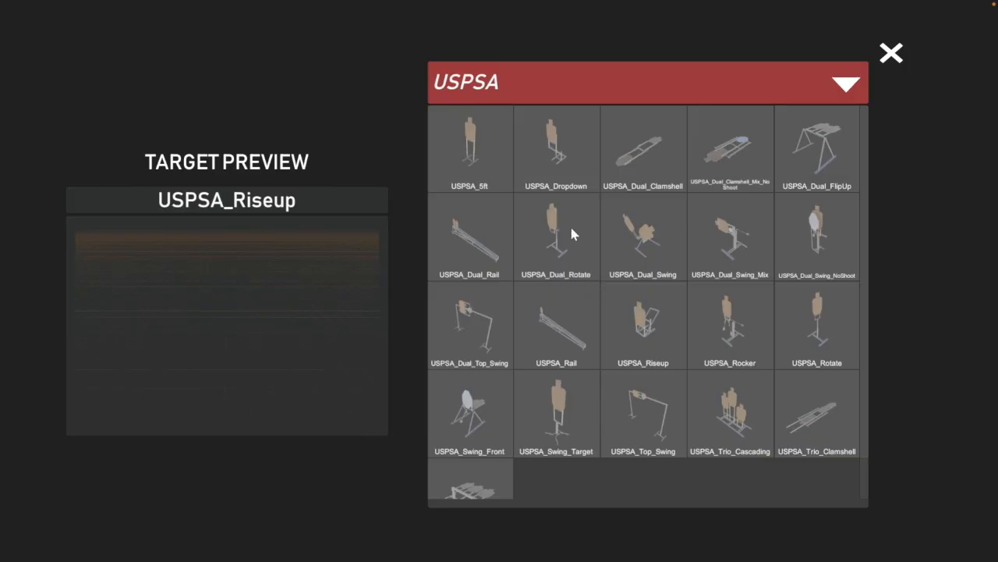
Place a USPSA_Dual_Rail target in the left rear part of the bay and leave the object library
left_click(848, 84)
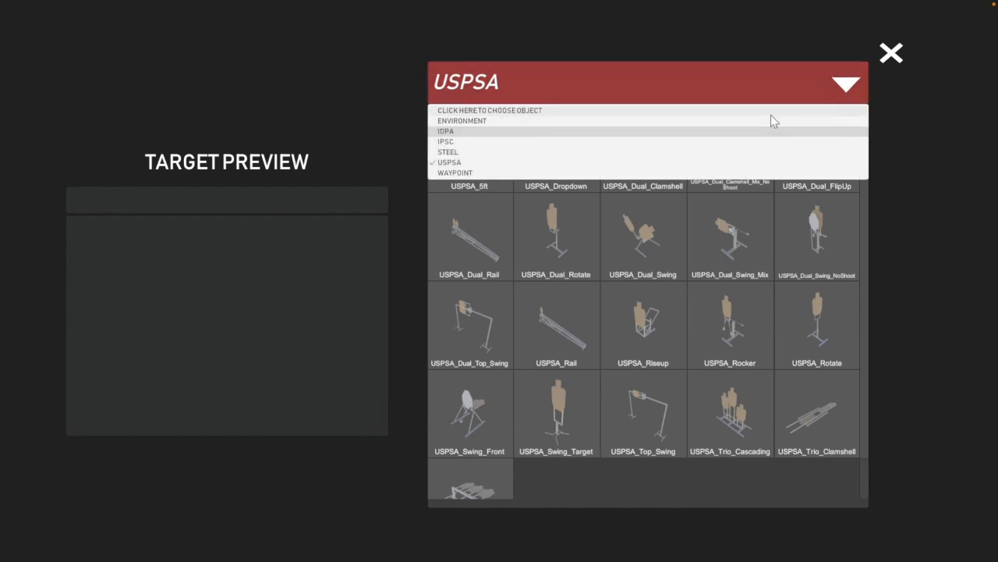
left_click(485, 241)
left_click(484, 236)
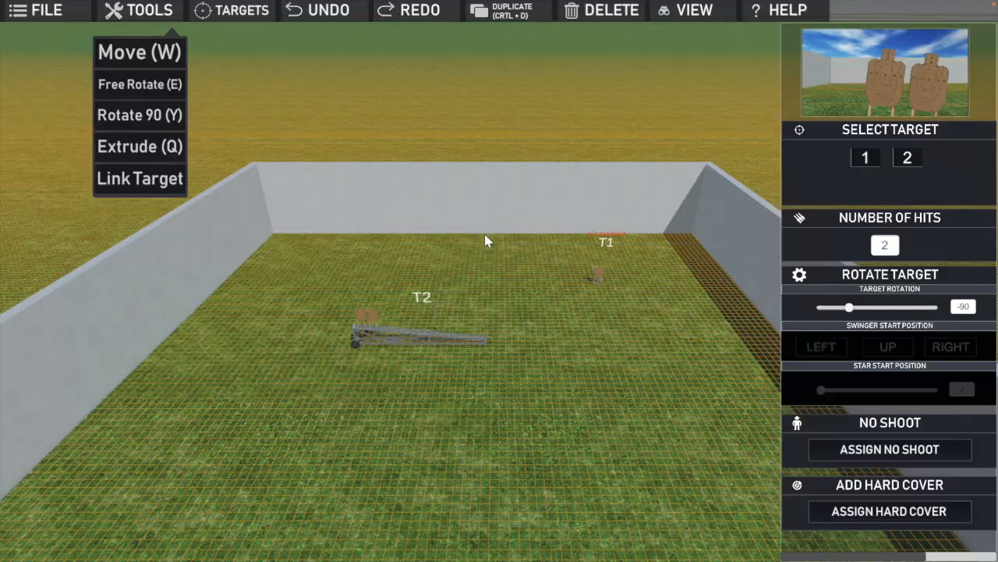
left_click(397, 301)
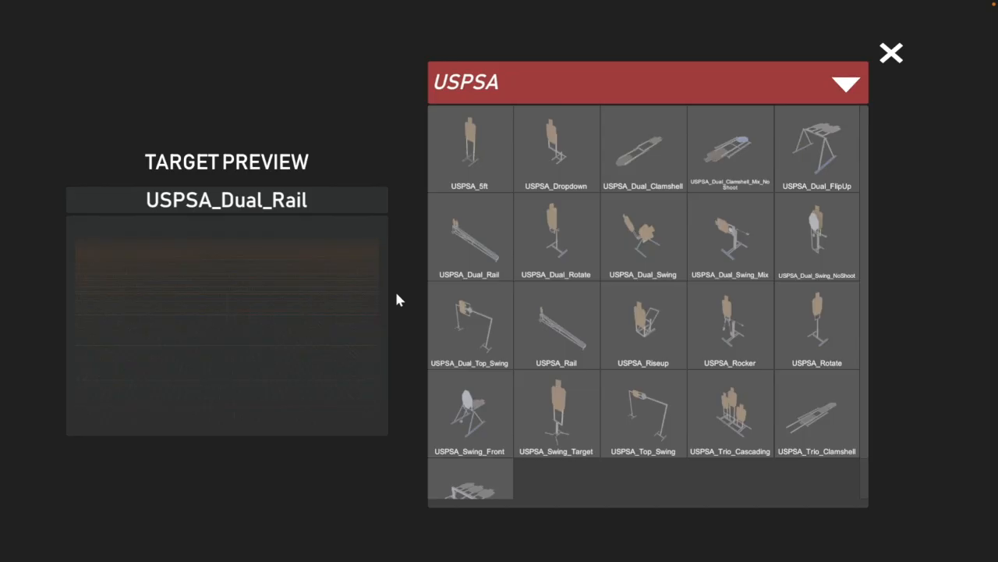
left_click(891, 52)
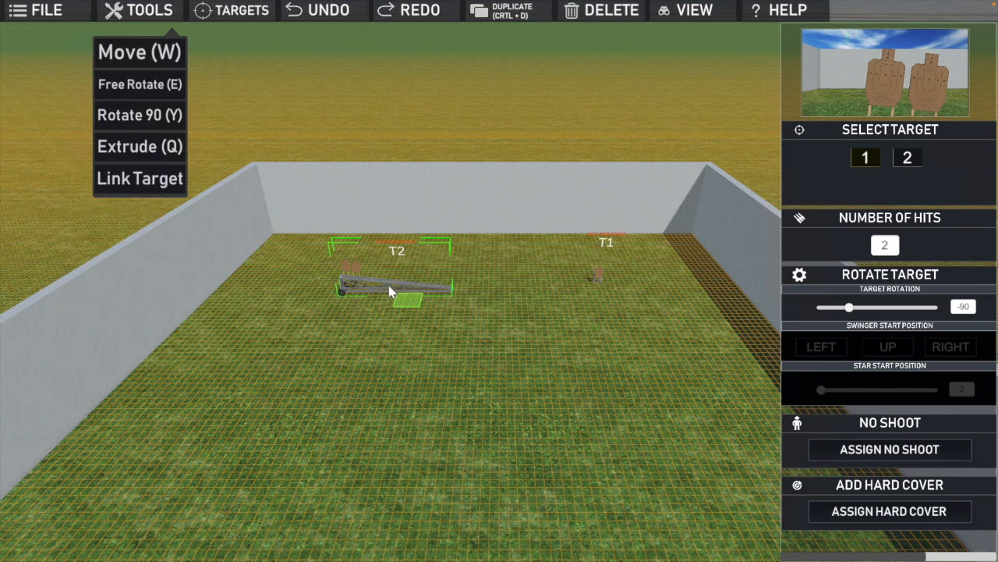
Rotate the dual rail T2 slightly about its vertical axis so its target end swings toward the front of the bay
left_click(375, 305)
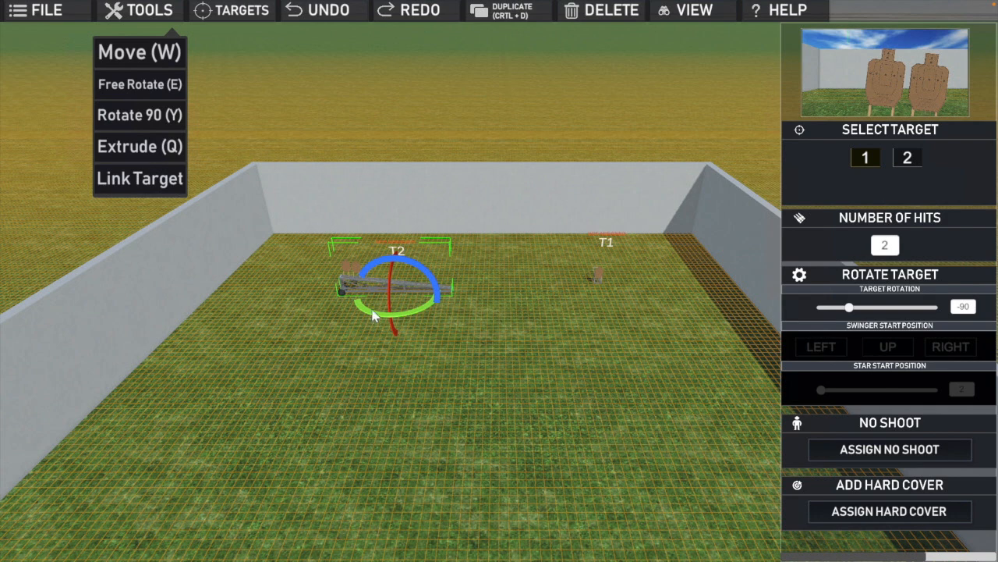
left_click_drag(373, 316, 483, 316)
left_click(484, 315)
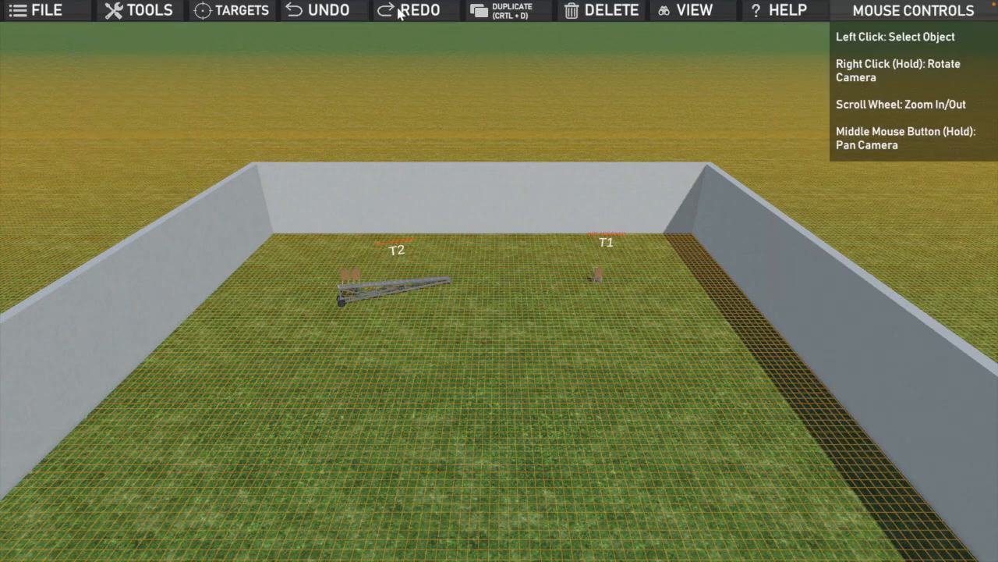
Place two steel IPSC_Popper_B targets side by side between T2 and T1
left_click(247, 14)
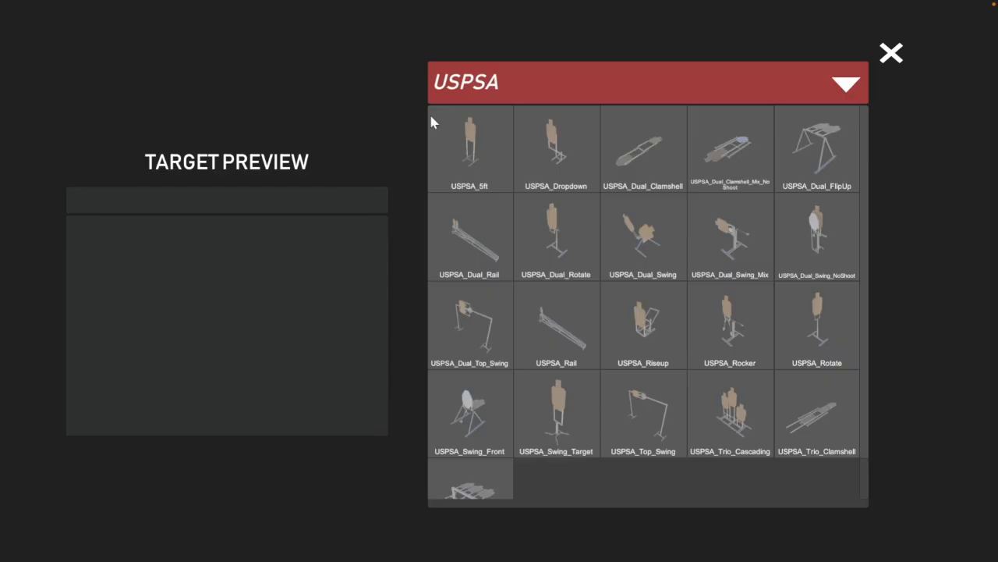
left_click(856, 86)
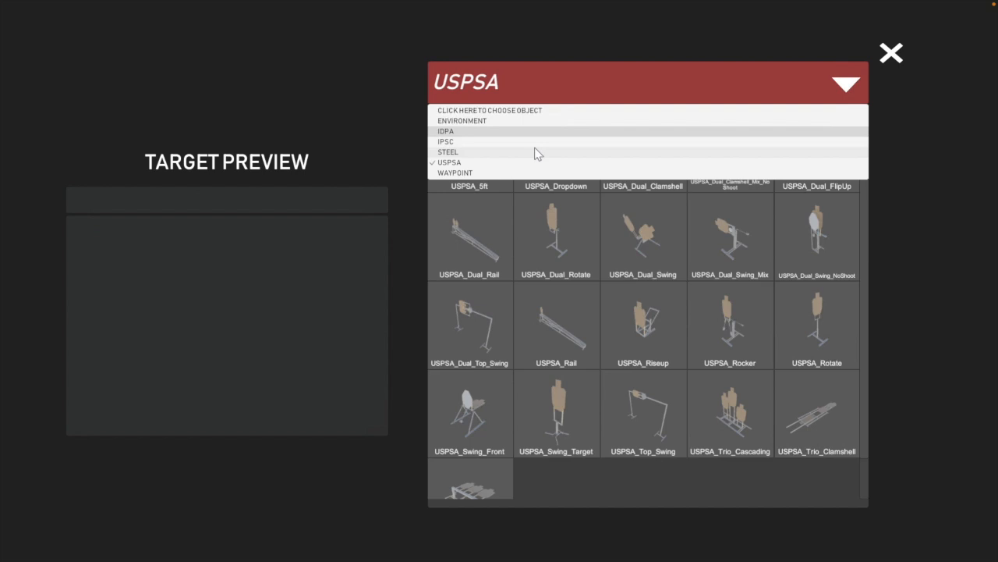
left_click(481, 152)
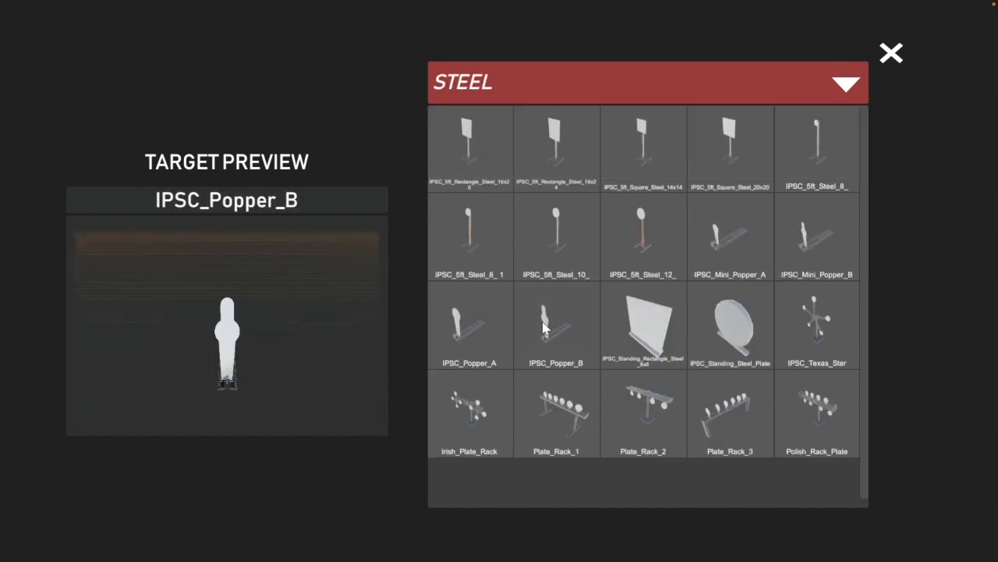
left_click(551, 328)
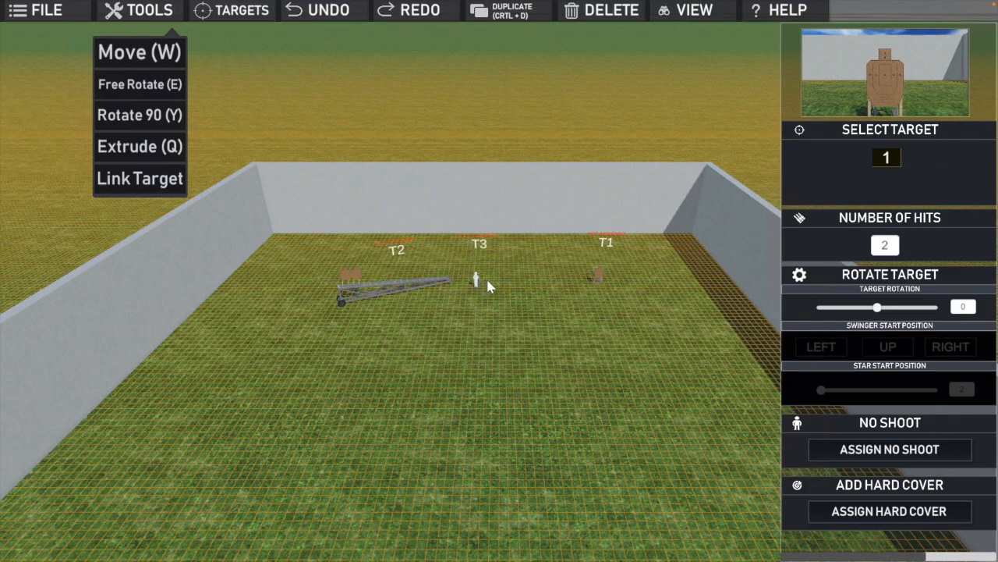
left_click(510, 278)
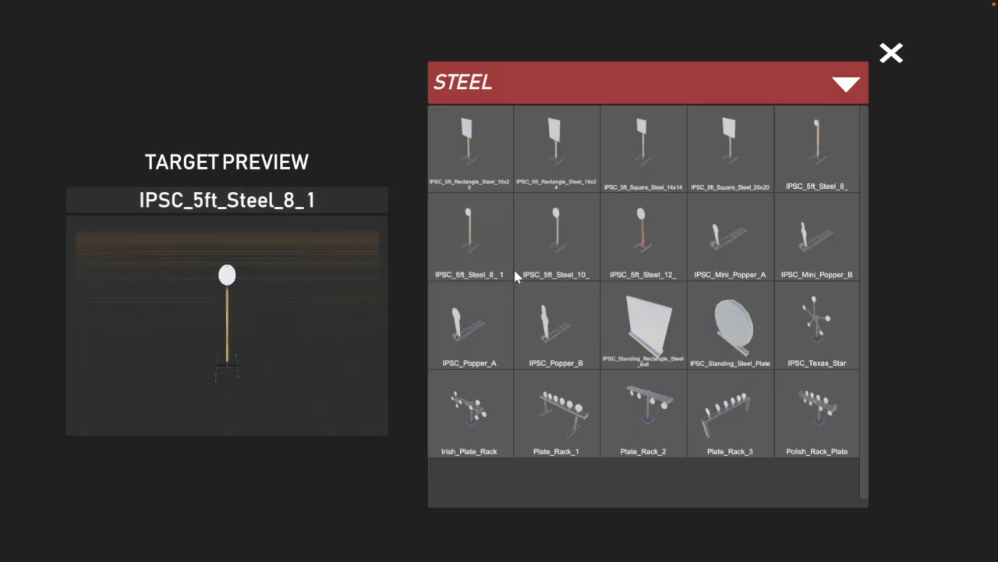
left_click(544, 316)
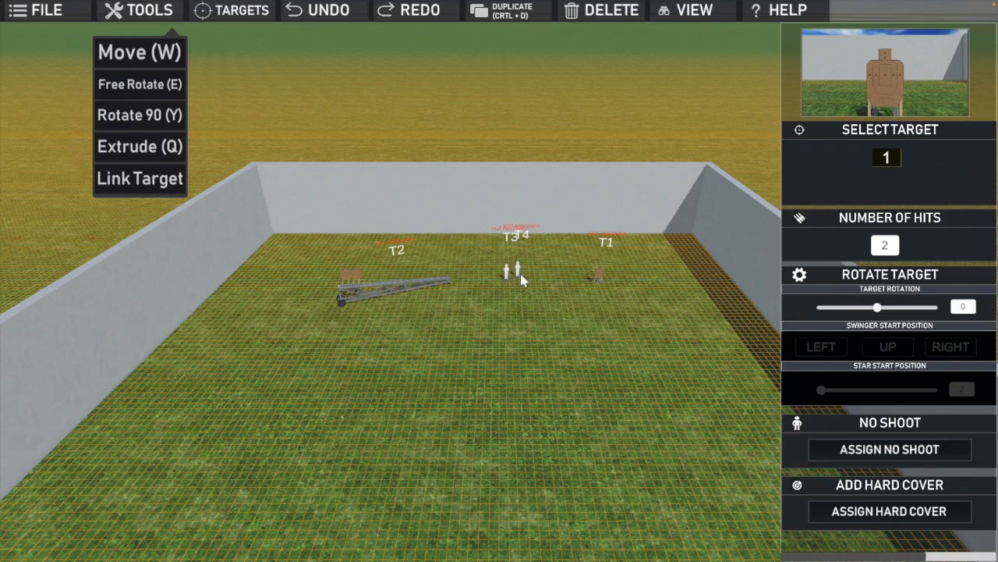
left_click(518, 276)
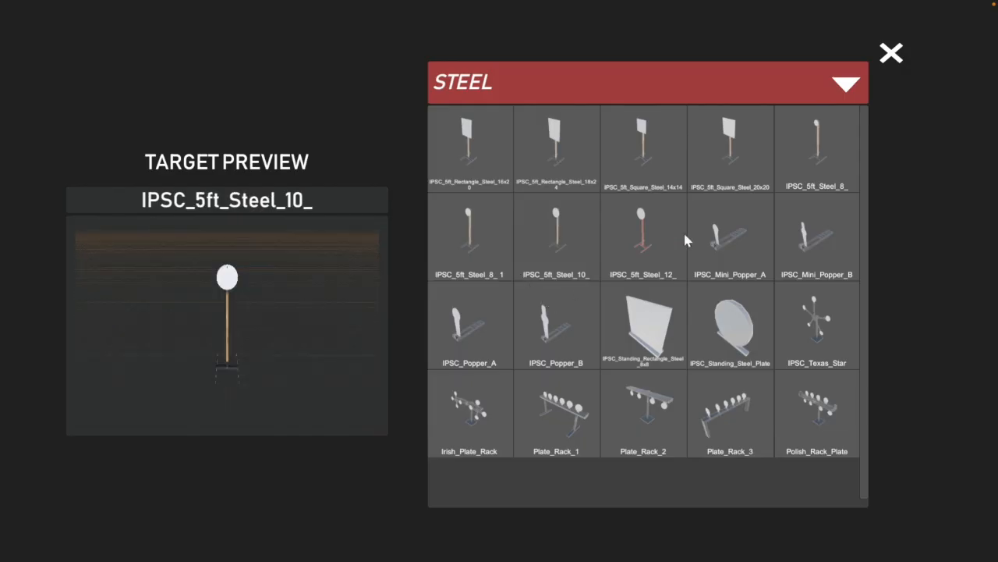
Place a Barrel_Blue from the environment objects directly in front of target T1
left_click(846, 83)
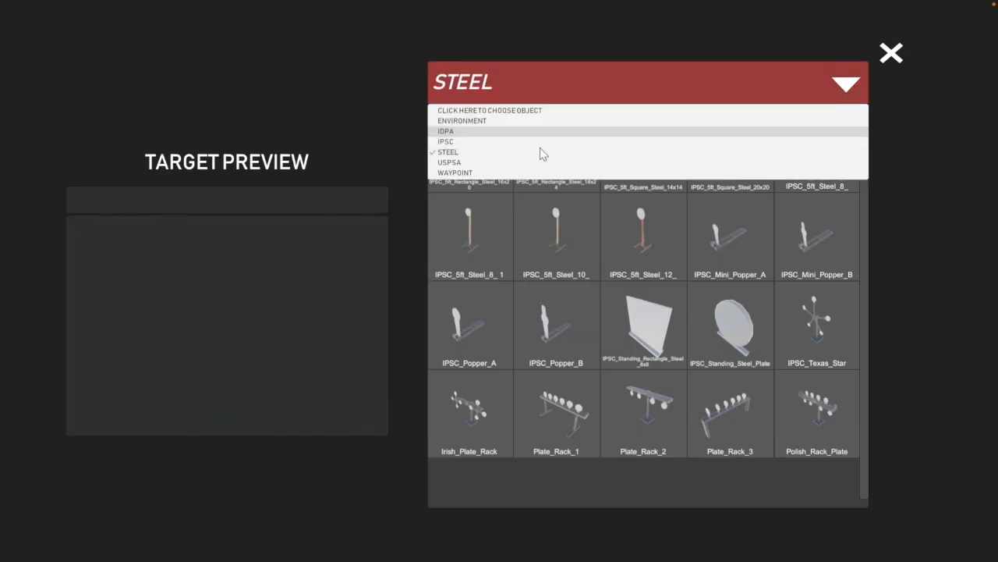
left_click(478, 122)
left_click(643, 249)
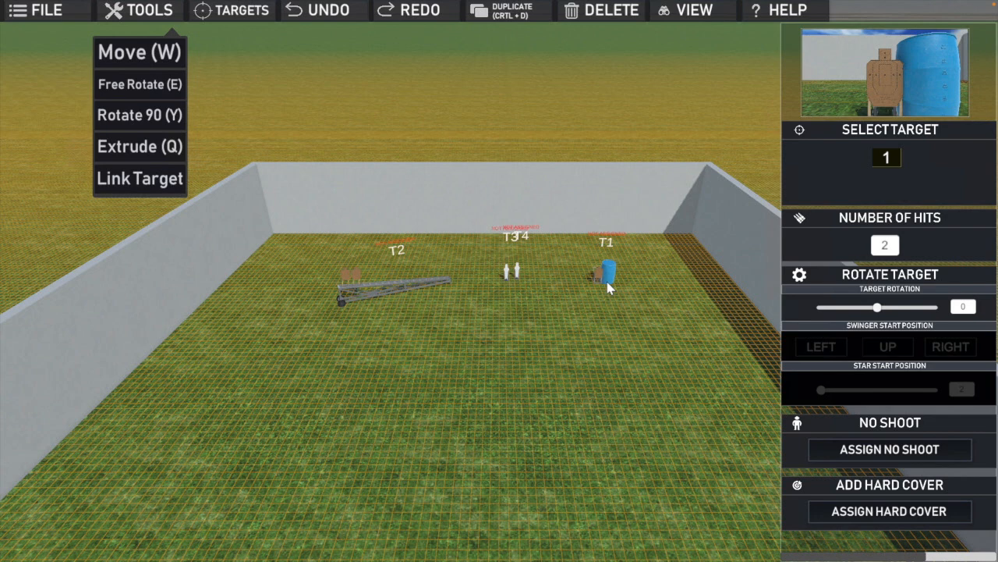
left_click_drag(607, 287, 602, 292)
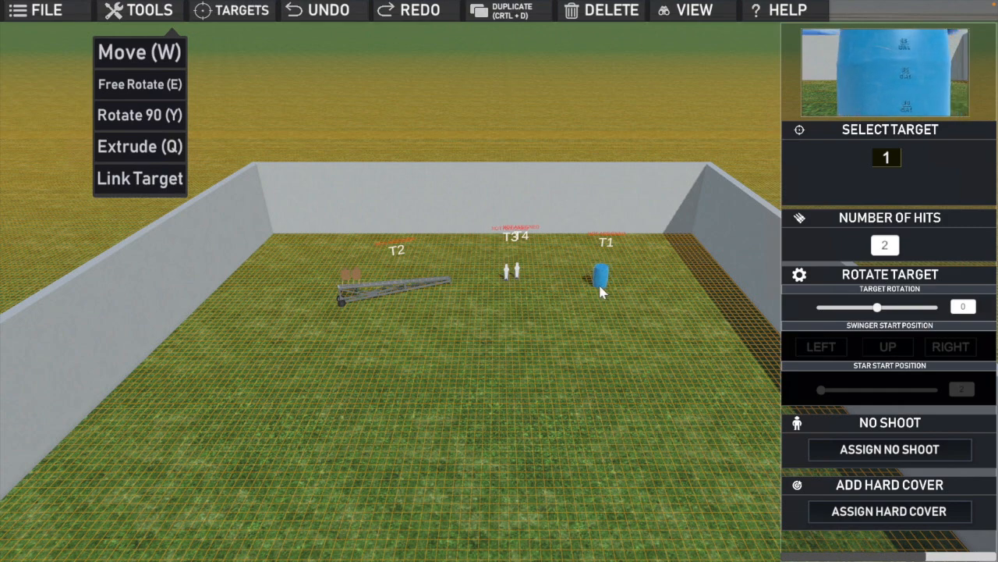
double_click(601, 292)
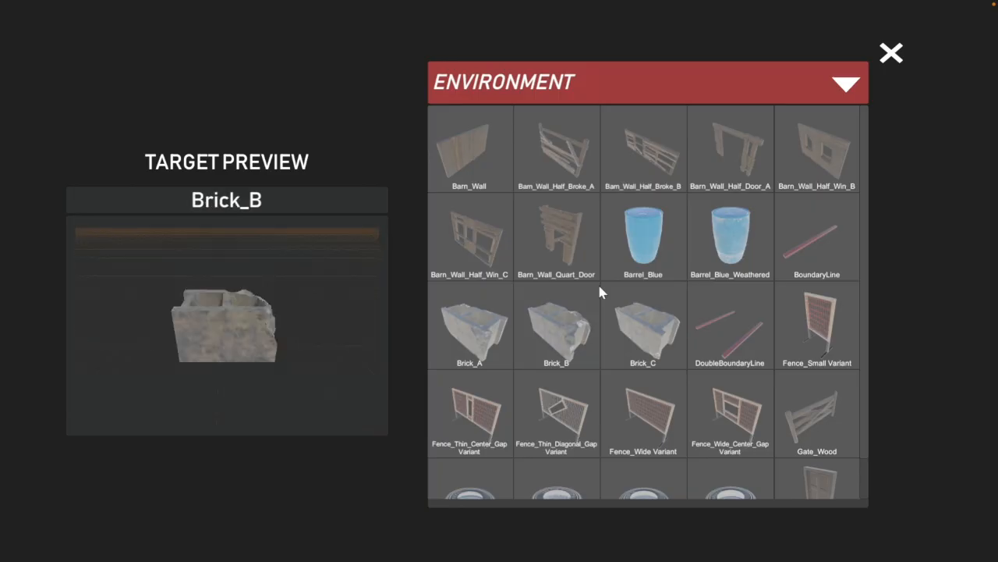
Place a second Barrel_Blue on the grass in front of the dual rail T2 and leave the object library
left_click(641, 251)
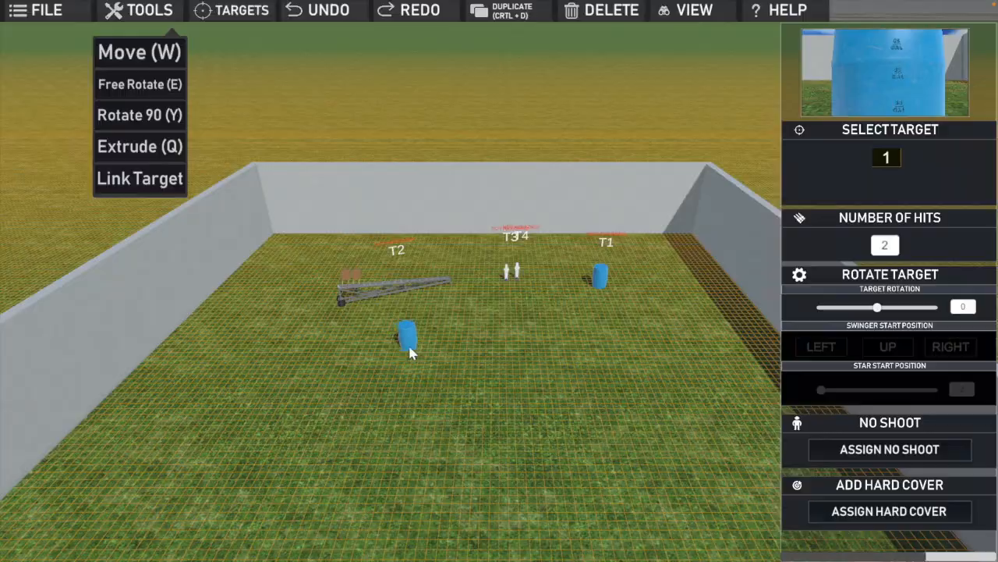
double_click(409, 350)
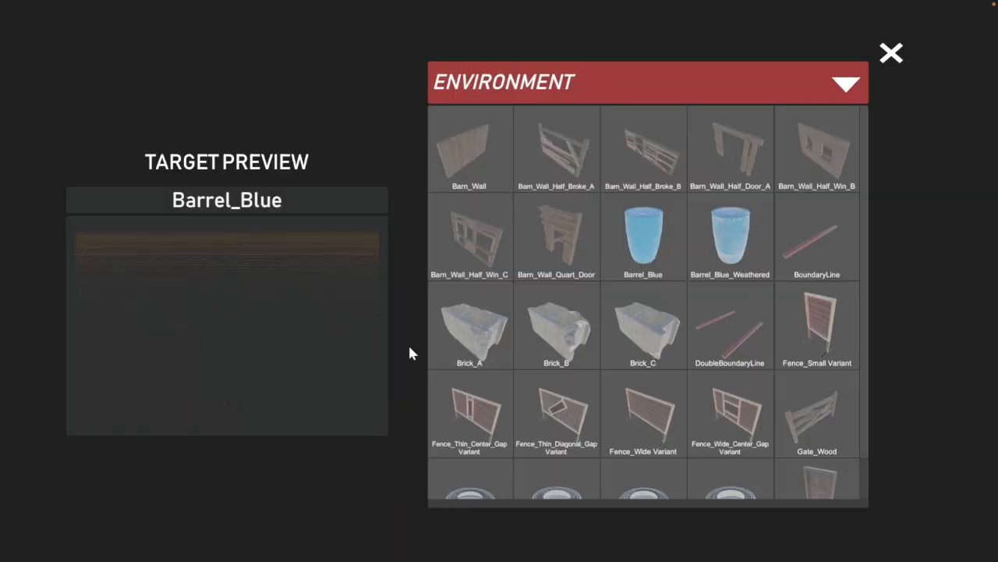
left_click(890, 55)
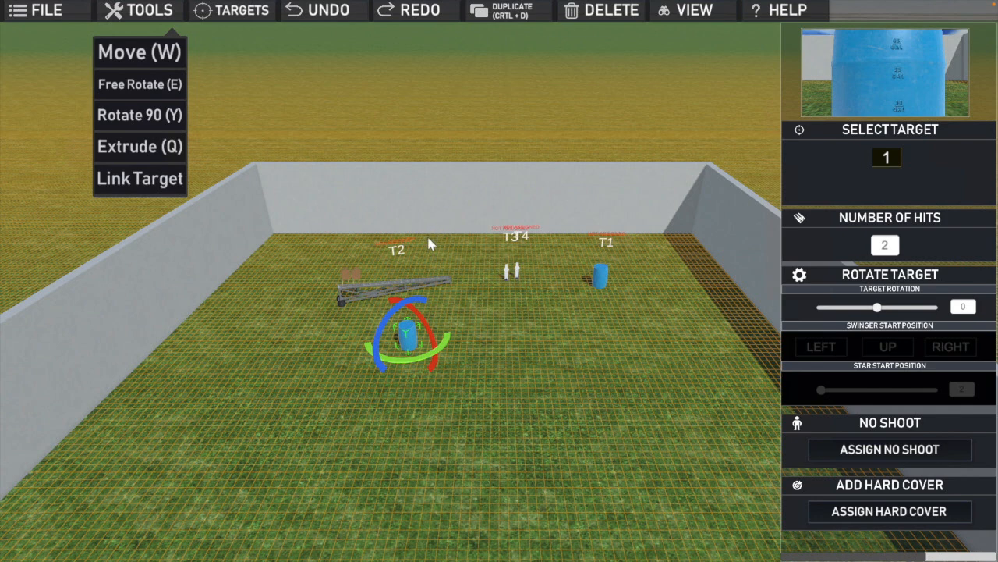
Extrude the second barrel upward into a stack three barrels high
key("q")
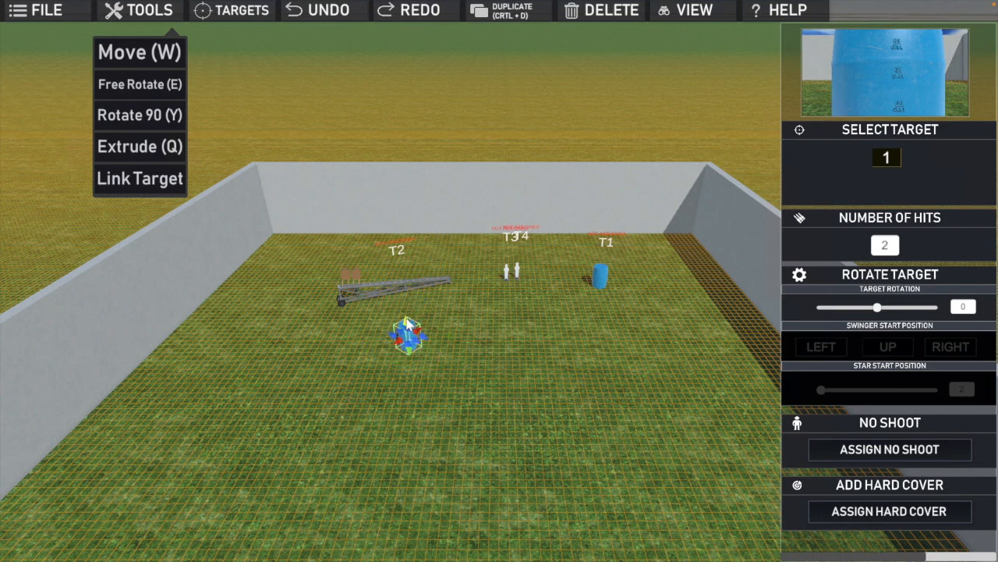
left_click_drag(404, 296, 400, 263)
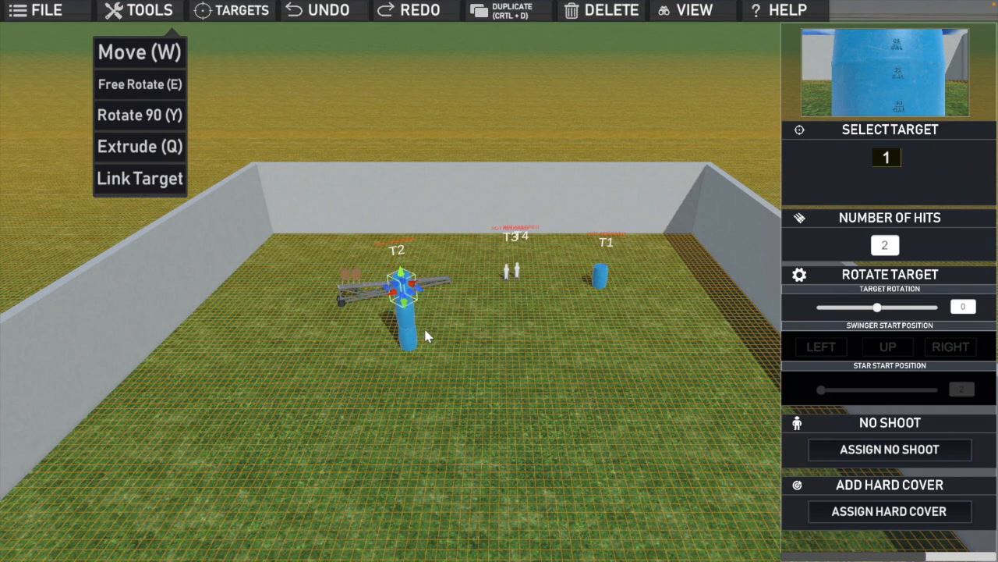
left_click(422, 349)
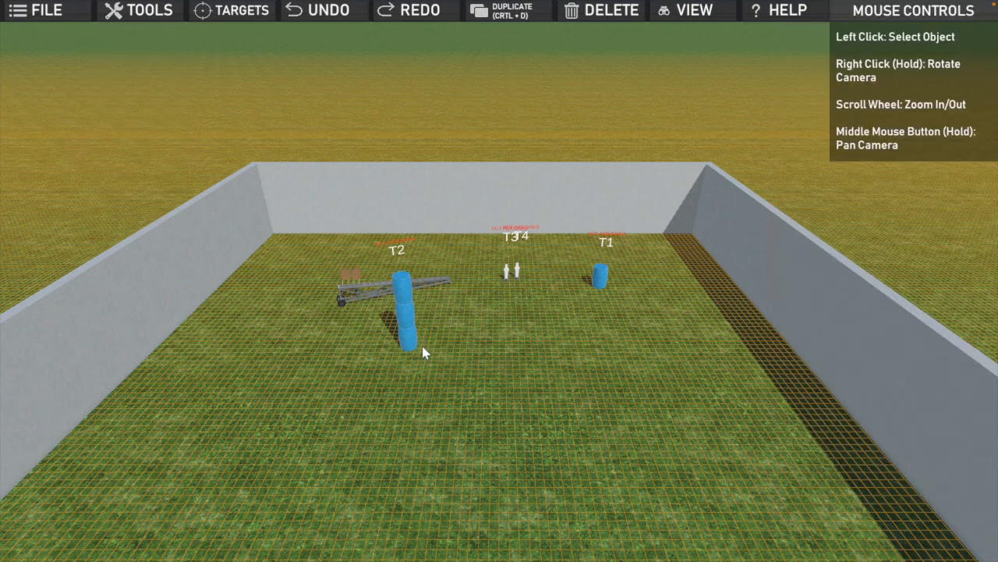
Move the whole three-barrel stack in front of the target end of the dual rail T2
left_click(411, 338)
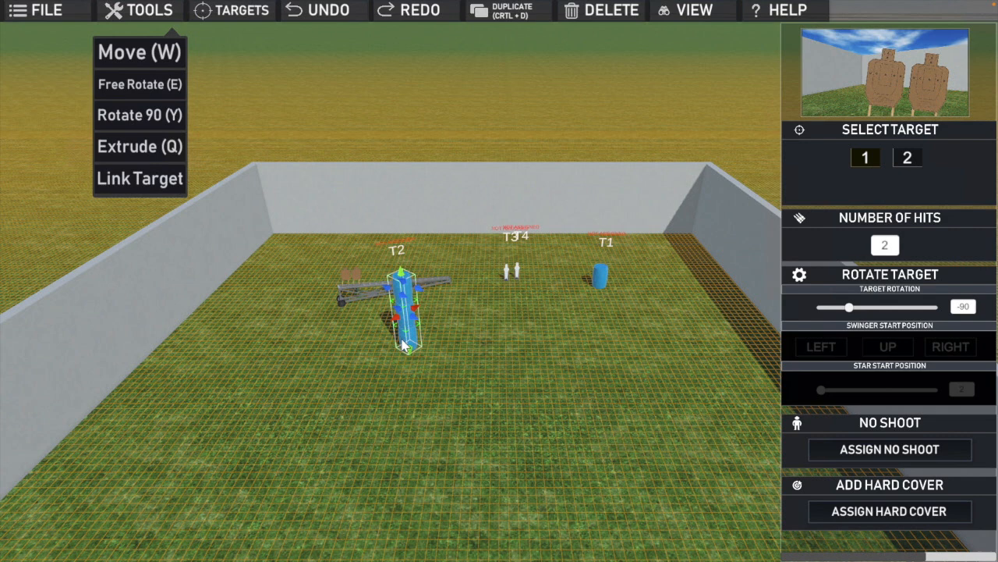
key("w")
left_click_drag(405, 357, 368, 330)
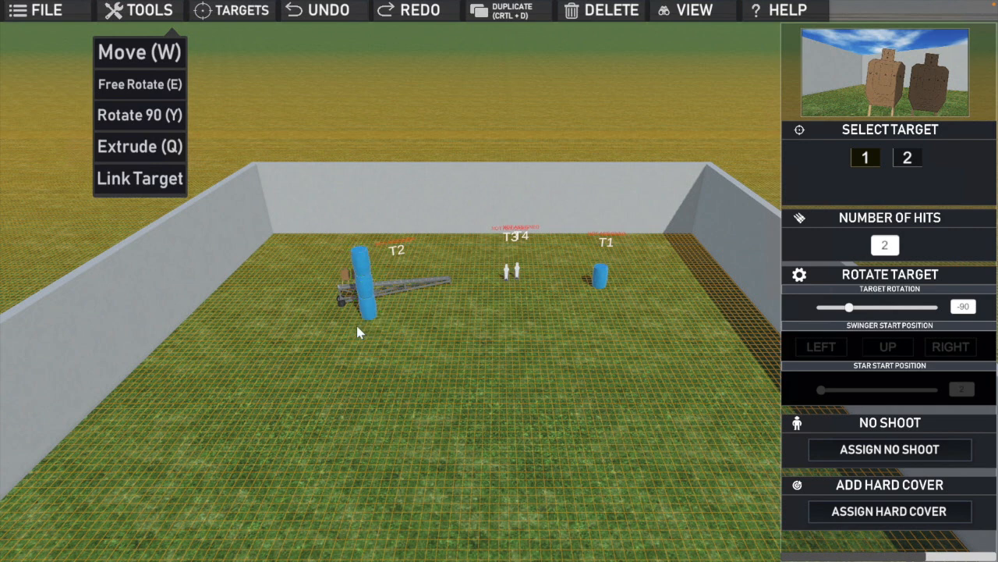
Duplicate the three-barrel stack and place the copy directly beside it, on the side nearer the left wall
key("ctrl+d")
left_click(355, 329)
left_click(408, 340)
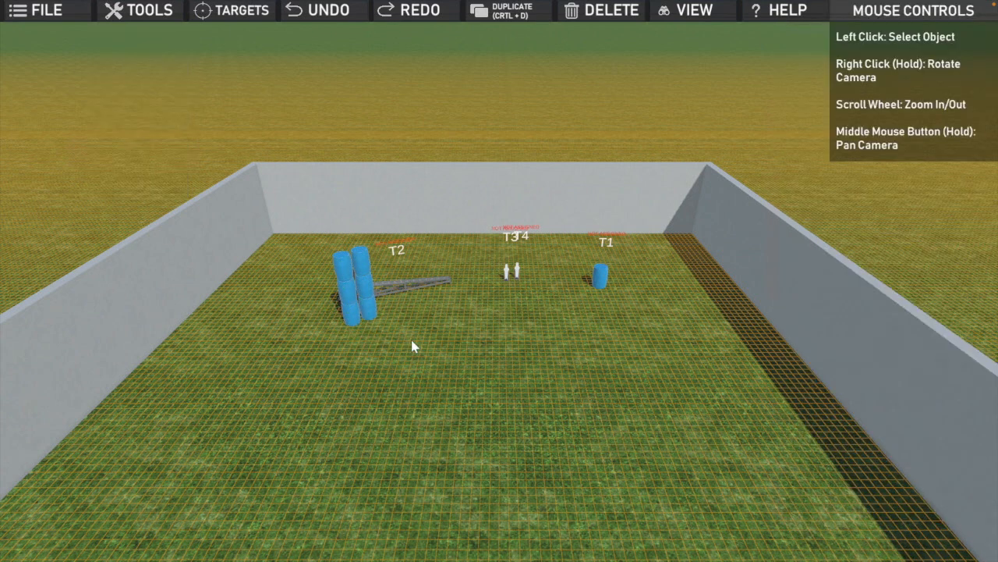
Spread poppers T3 and T4 farther apart and link popper T4 to target T2
left_click(507, 274)
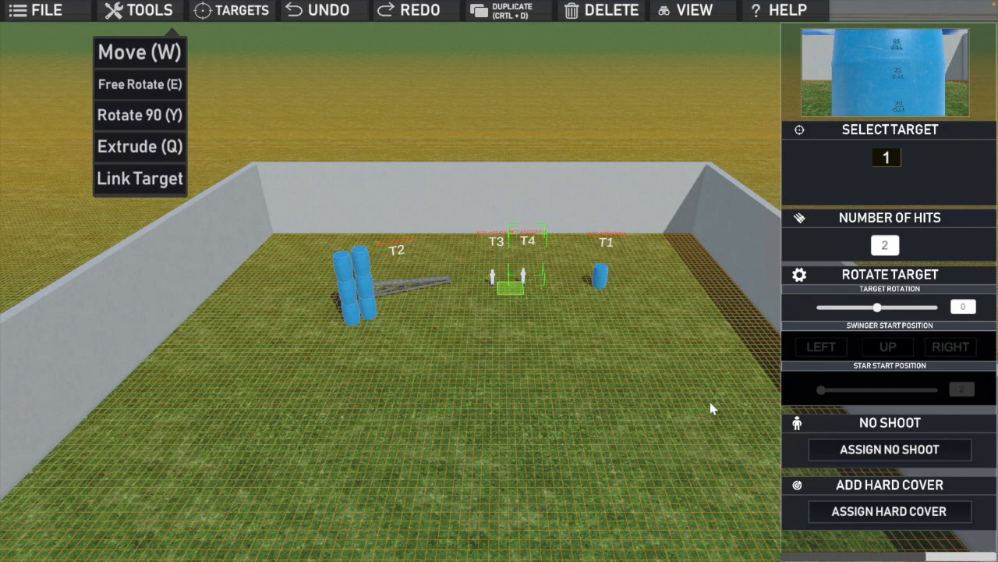
left_click(529, 287)
left_click(529, 285)
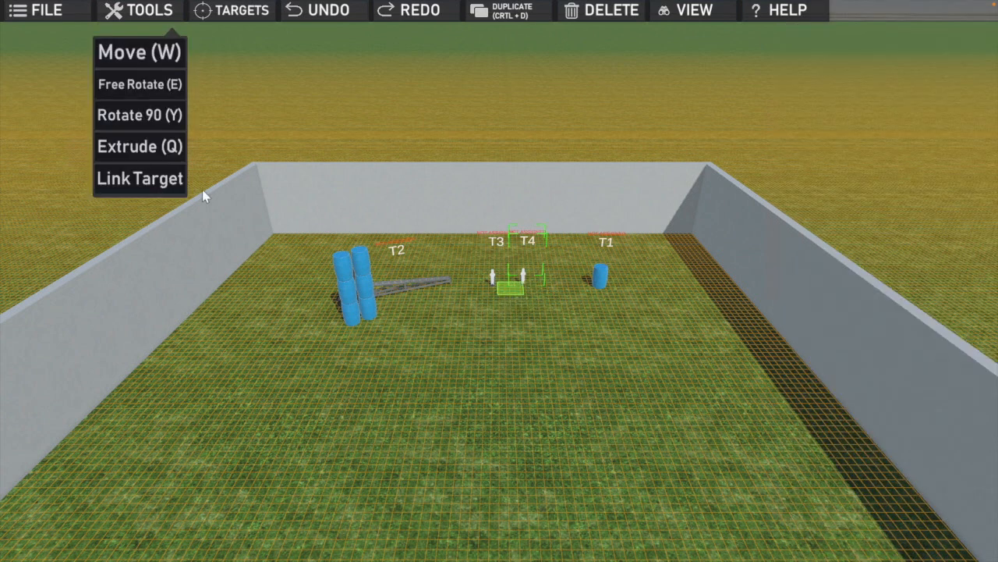
left_click(127, 180)
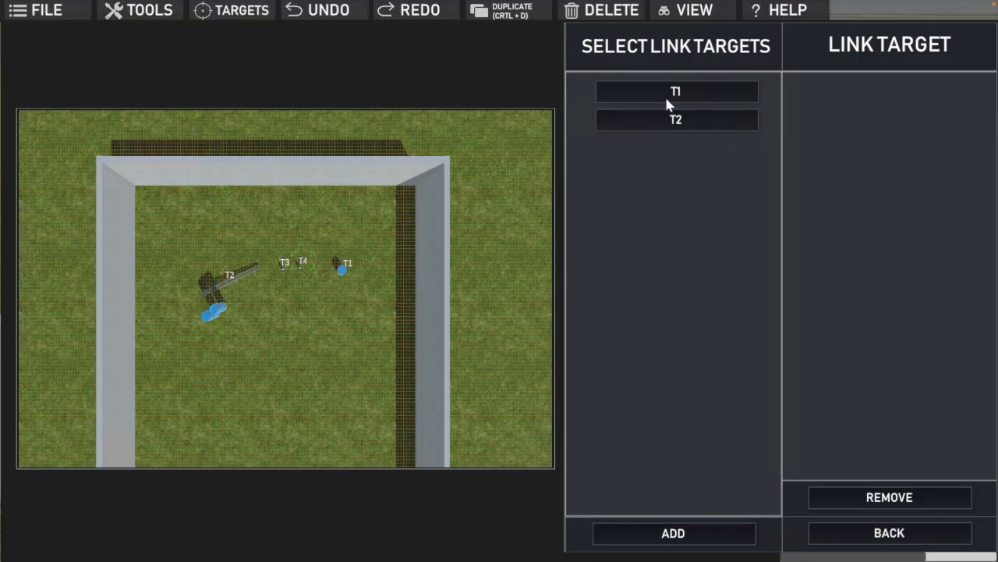
left_click(653, 120)
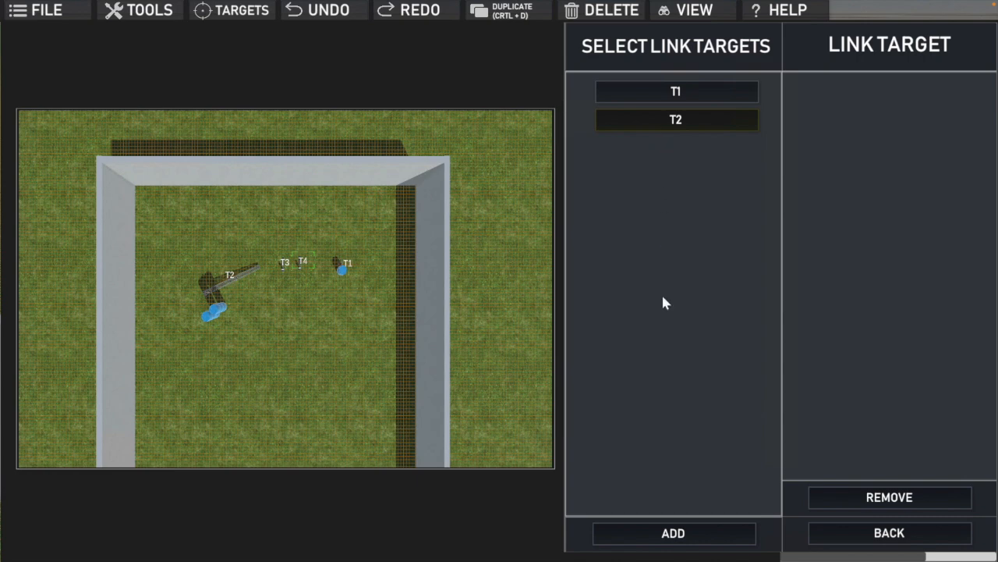
left_click(677, 533)
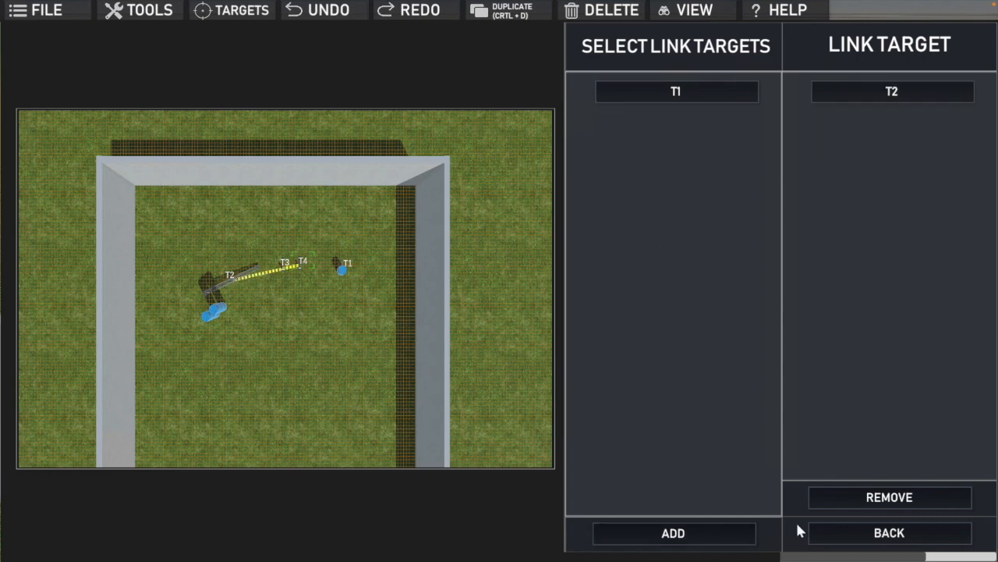
left_click(856, 534)
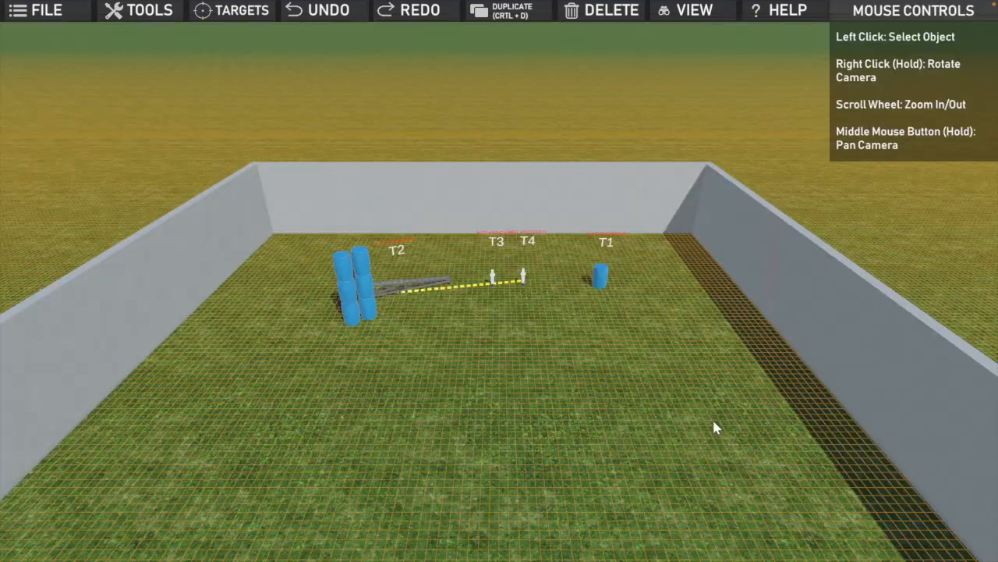
Link popper T3 to target T1 as the target it activates
left_click(493, 277)
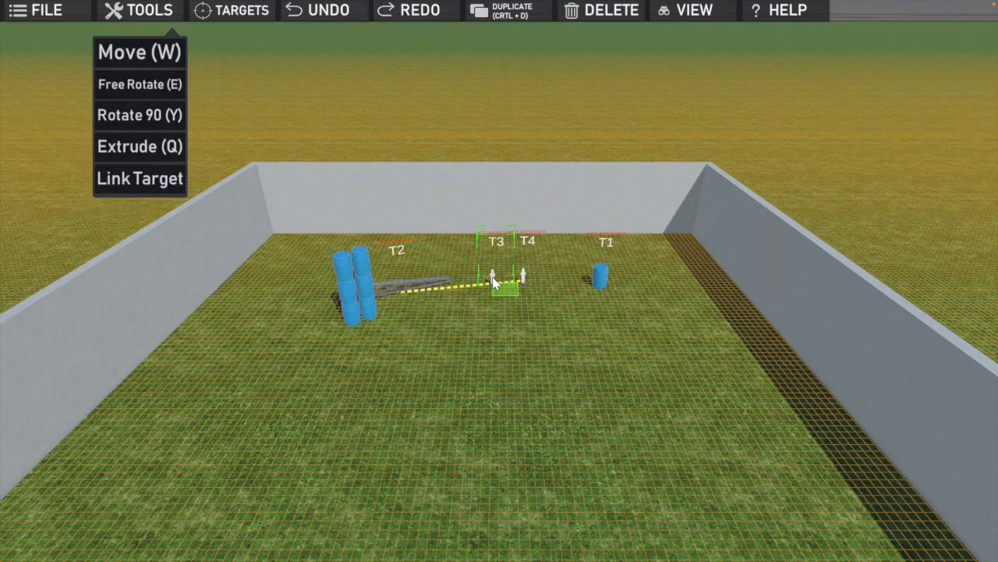
left_click(132, 176)
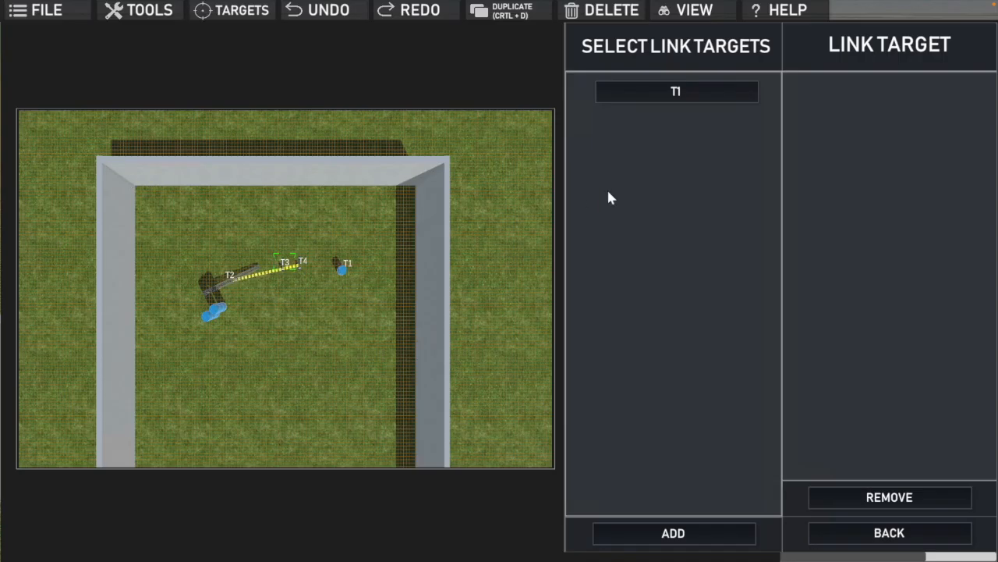
left_click(720, 92)
left_click(684, 534)
left_click(868, 533)
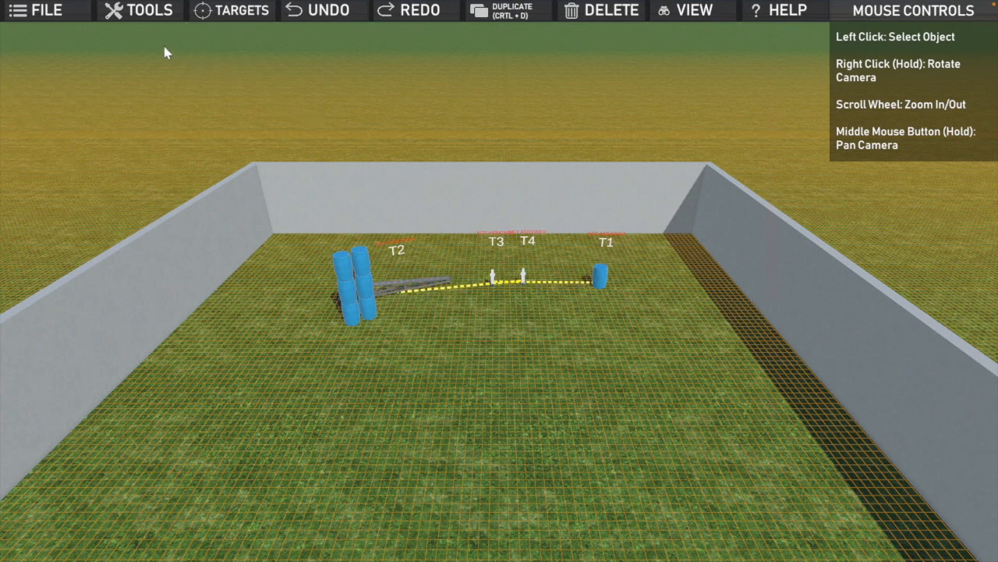
Add a Waypoint and place it as the start position on the open ground centrally in front of poppers T3 and T4
left_click(245, 16)
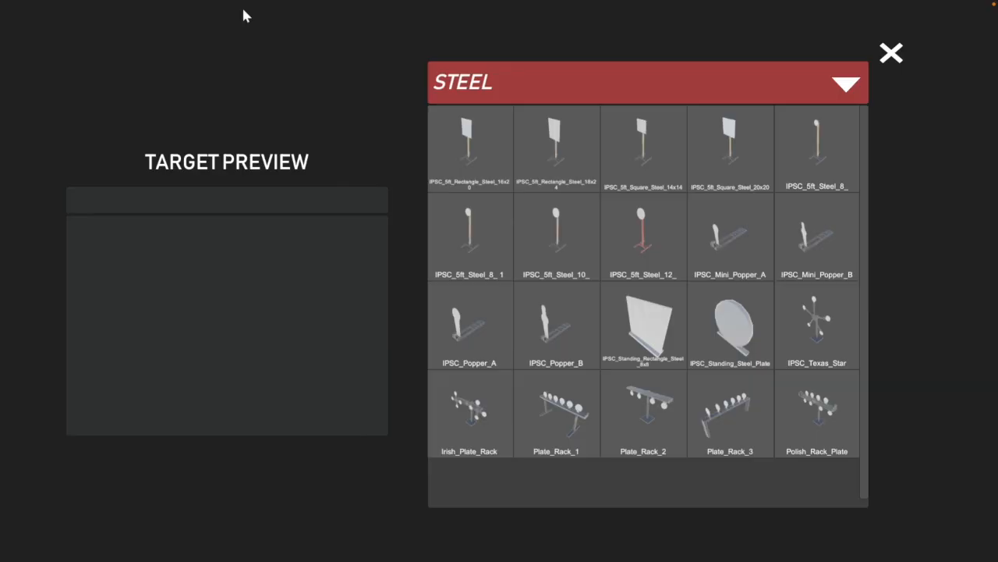
left_click(847, 86)
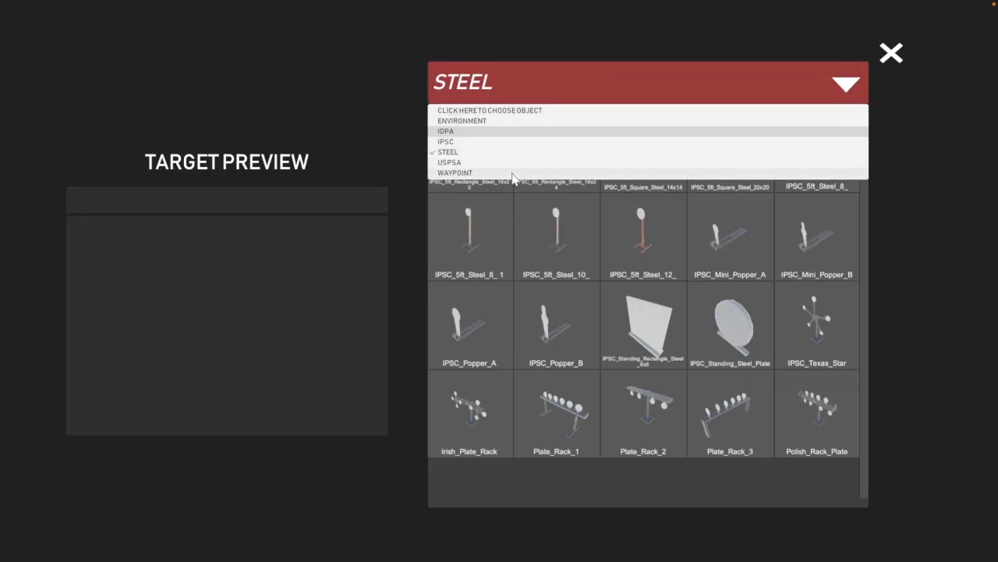
left_click(513, 172)
left_click(485, 173)
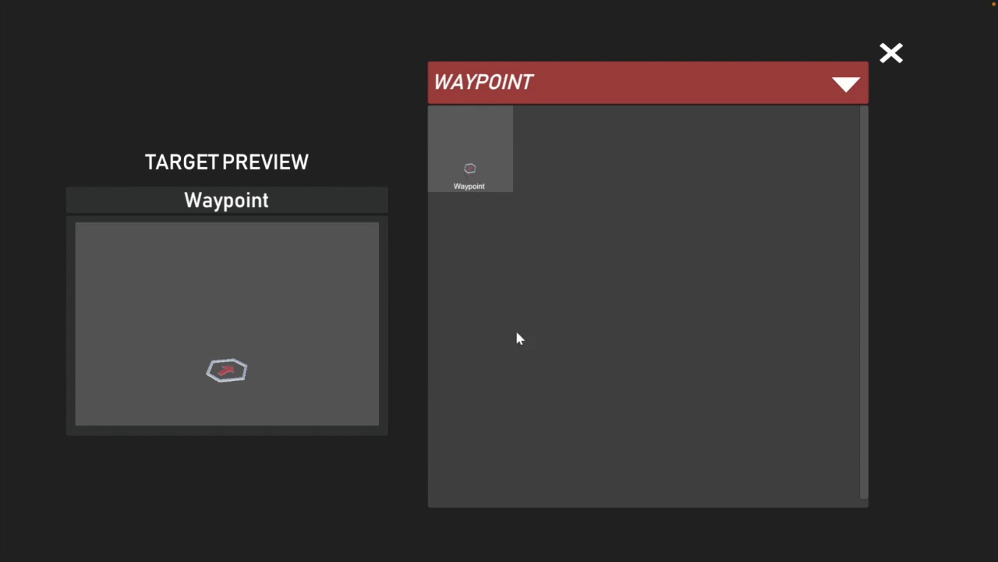
left_click(891, 55)
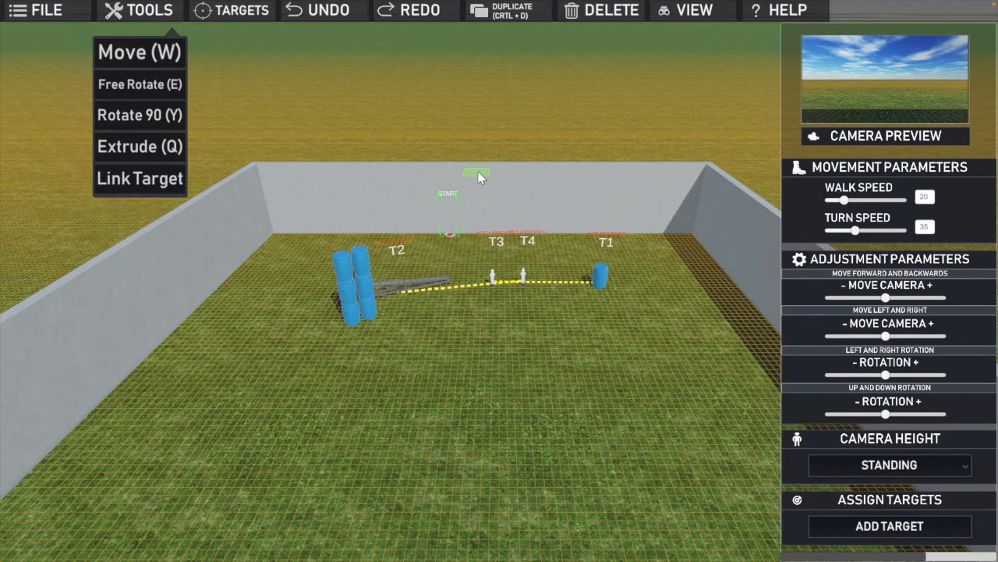
mouse_move(478, 172)
left_mouse_down()
mouse_move(486, 226)
mouse_move(524, 242)
left_mouse_up()
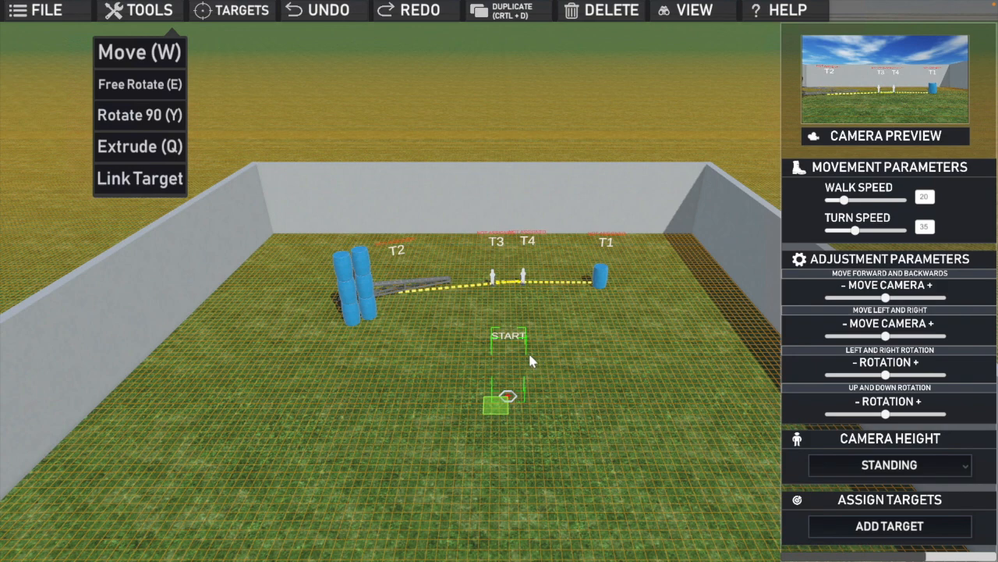
Assign targets T1, T2, T3 and T4 to the start waypoint
left_click(886, 518)
left_click(664, 87)
left_click(659, 146)
left_click(662, 173)
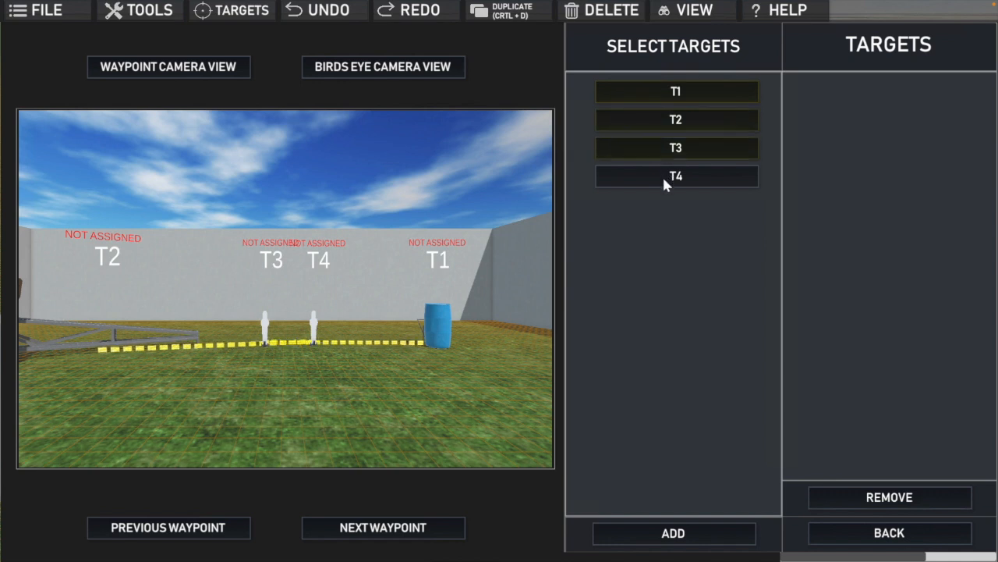
left_click(681, 532)
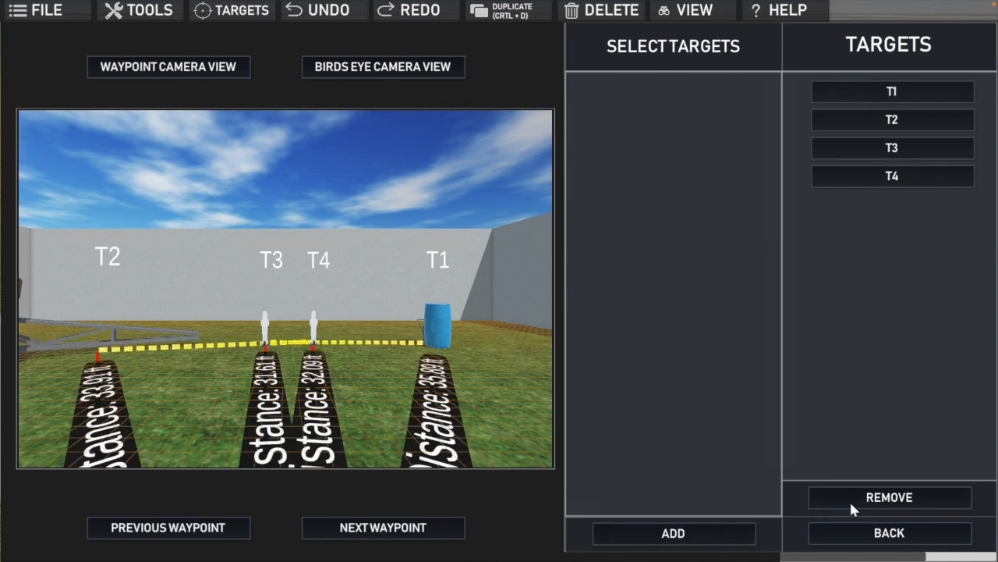
left_click(890, 532)
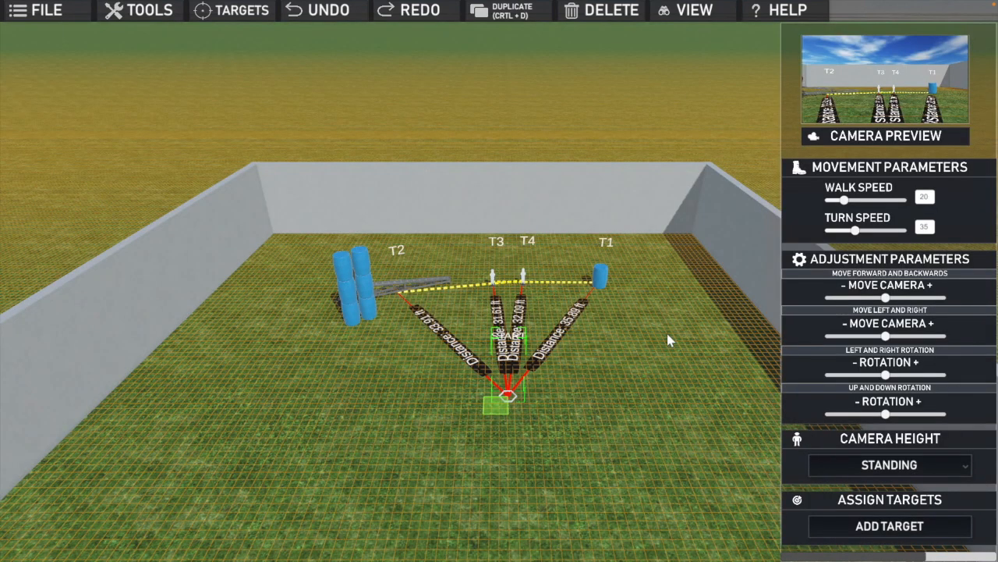
Lower the barrel in front of target T1 slightly and check the view from the start waypoint
left_click(601, 279)
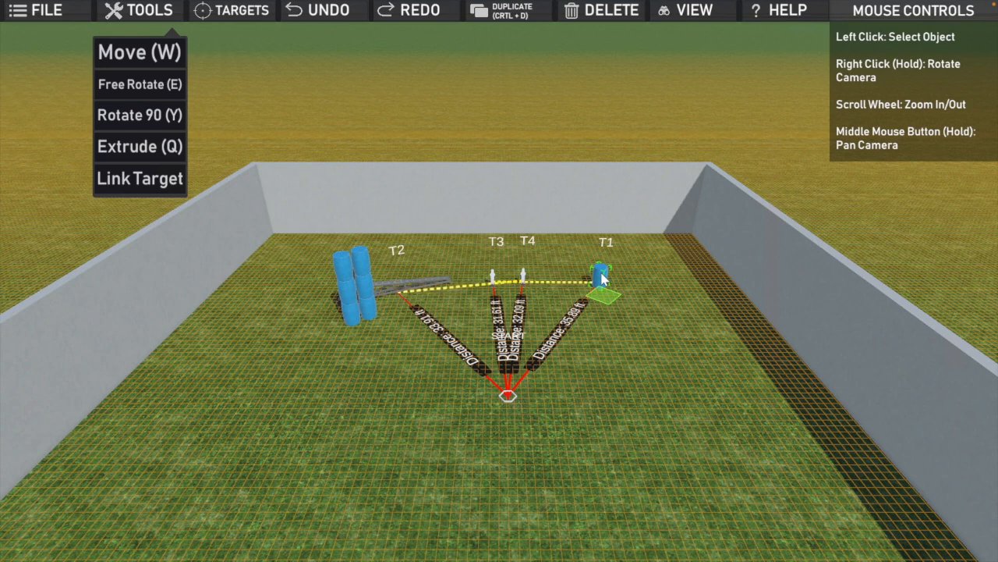
left_click(602, 278)
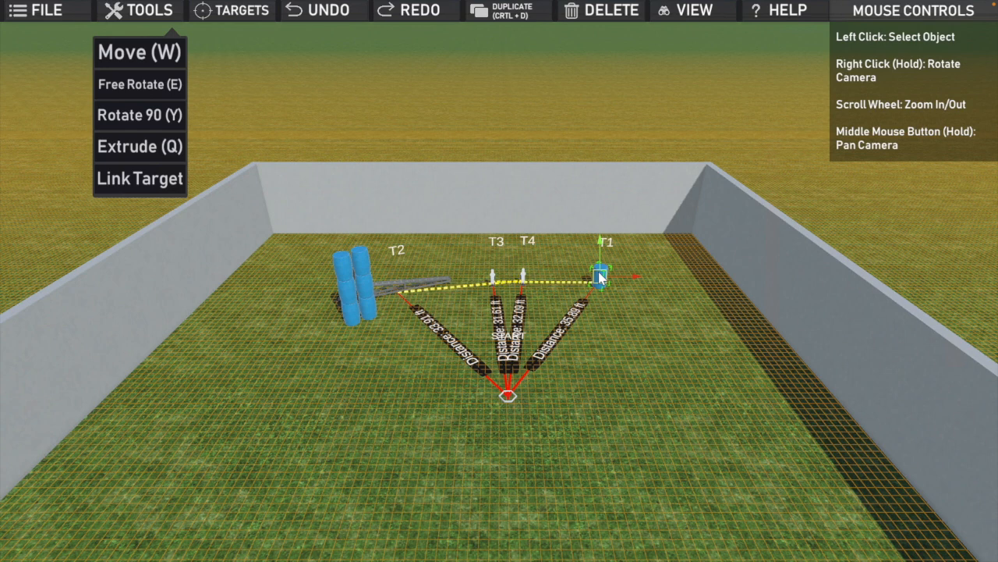
left_click_drag(598, 272, 600, 282)
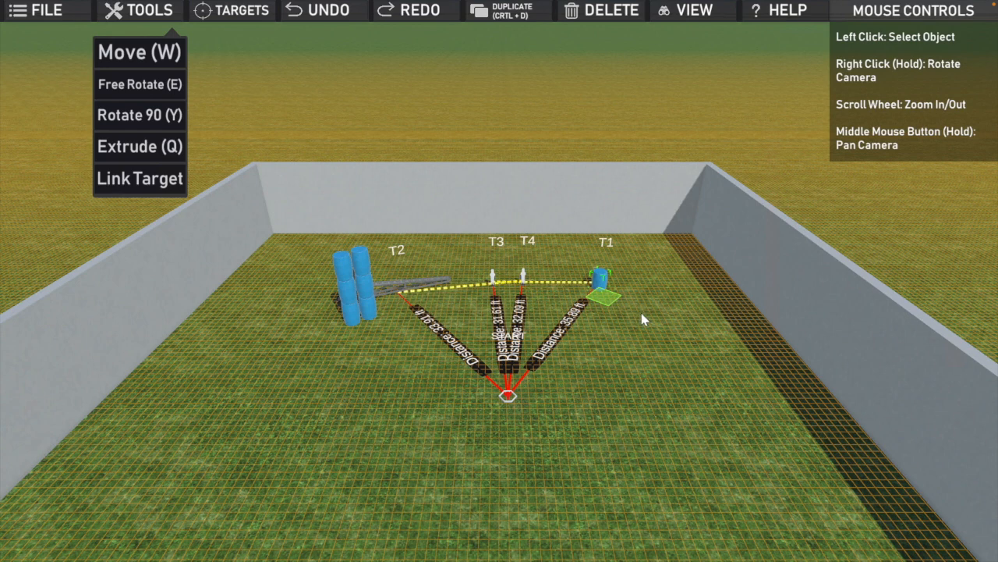
left_click(643, 319)
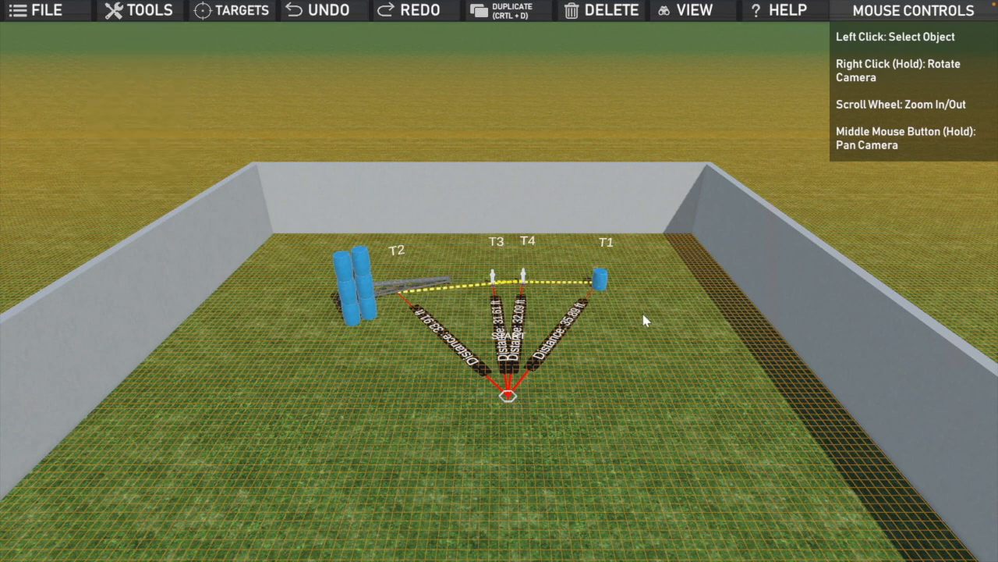
left_click(508, 396)
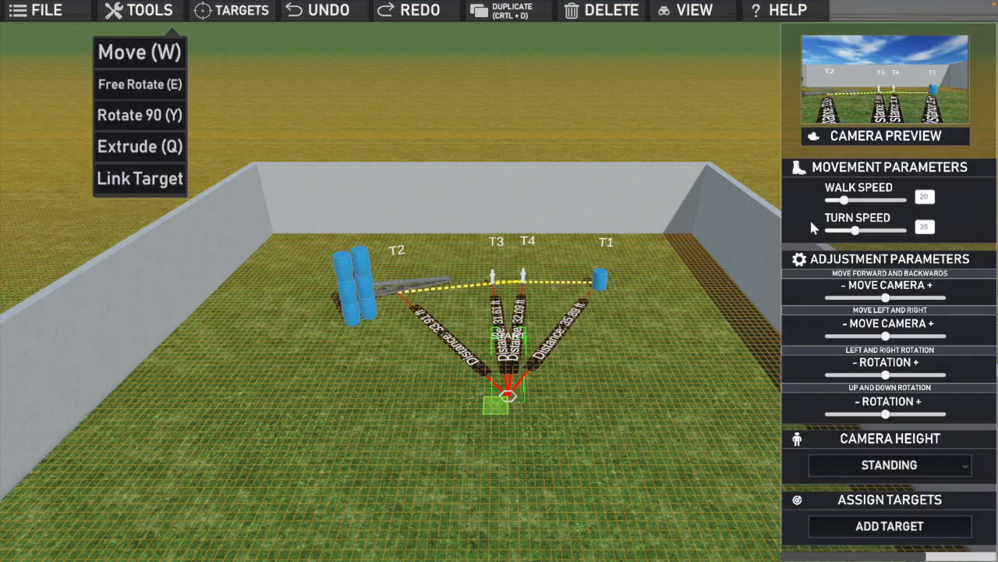
Save the stage locally under the name Demo with the designer's name filled in, and return to the editor
left_click(44, 12)
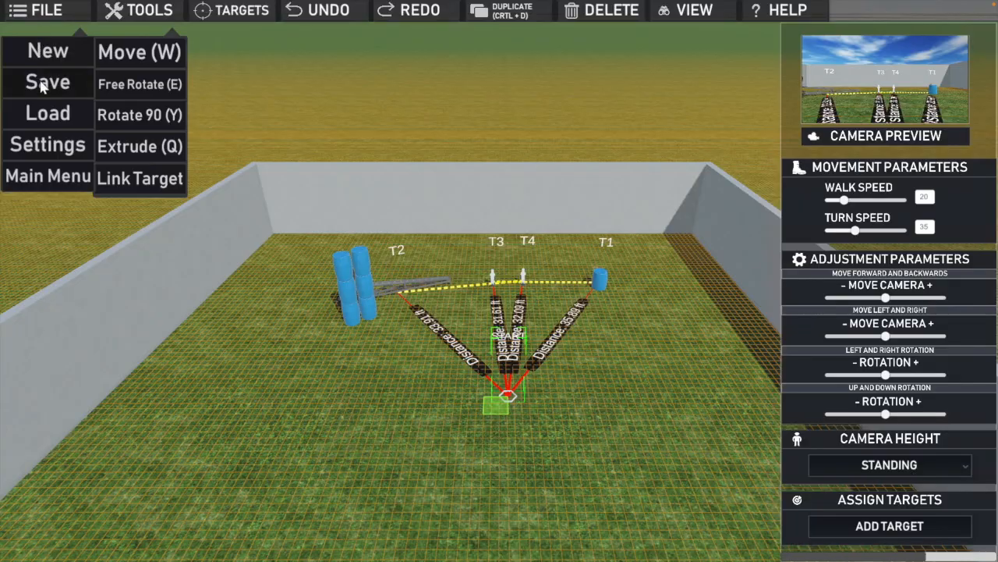
left_click(48, 82)
left_click(473, 56)
type("Demo")
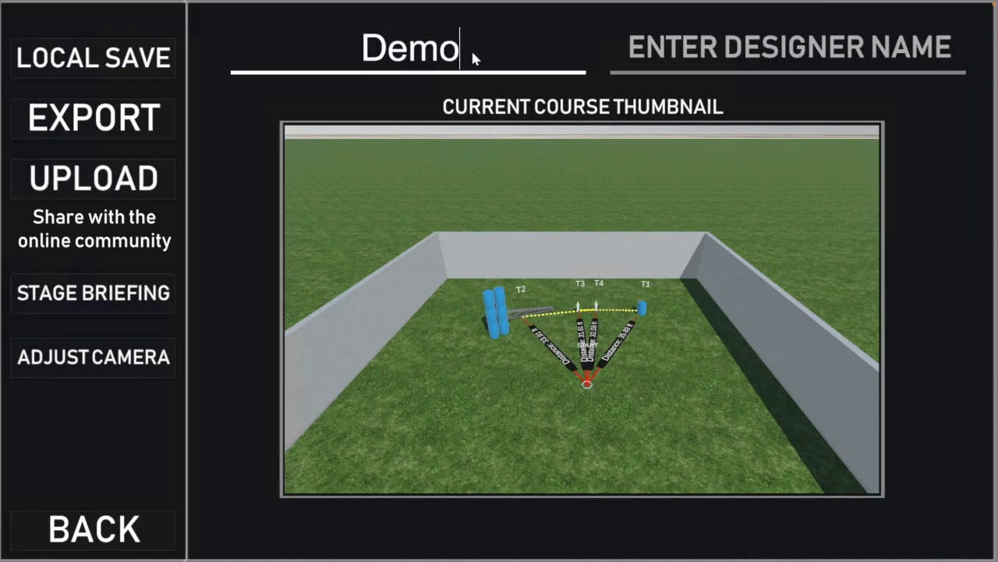
left_click(698, 60)
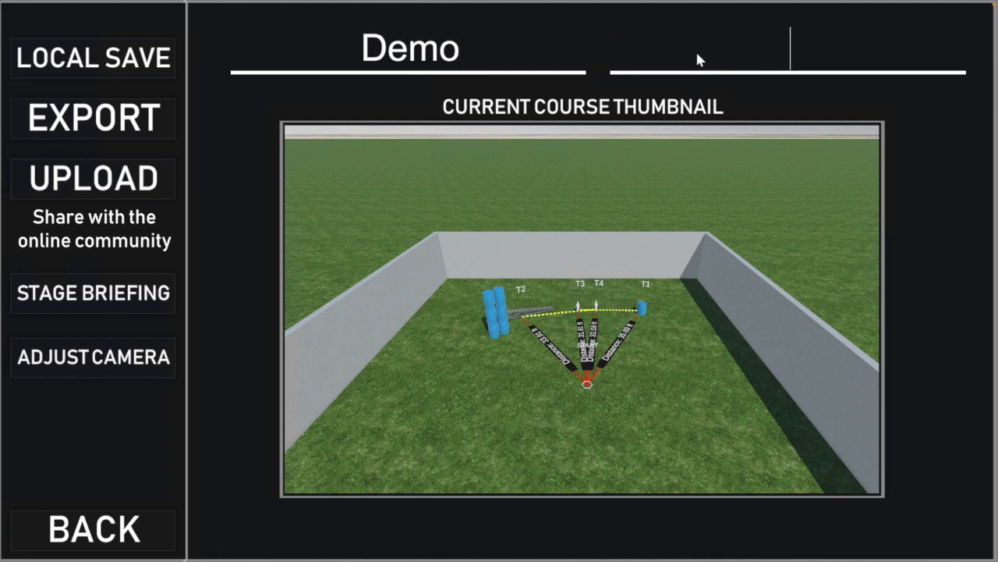
type("JoeM")
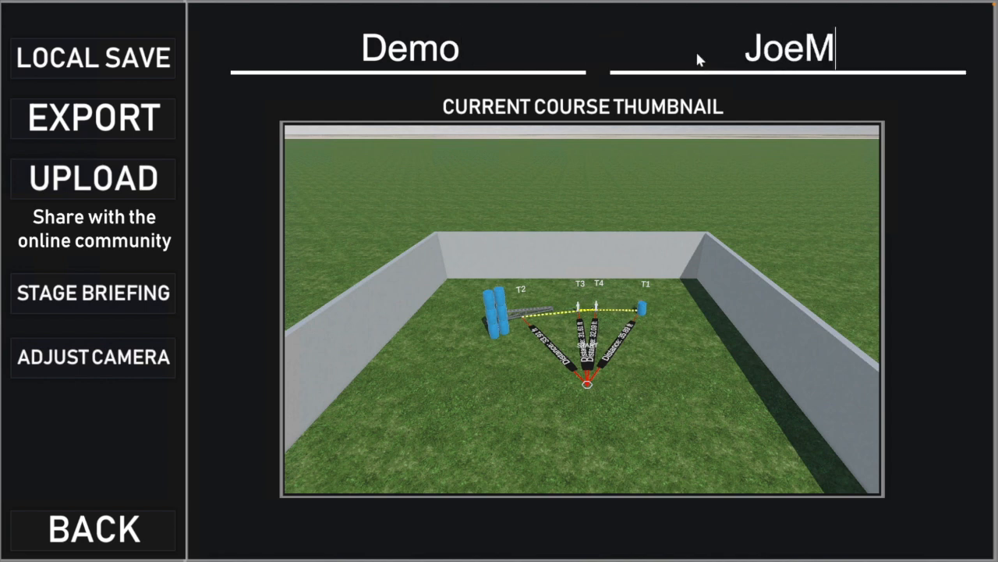
type("Ky")
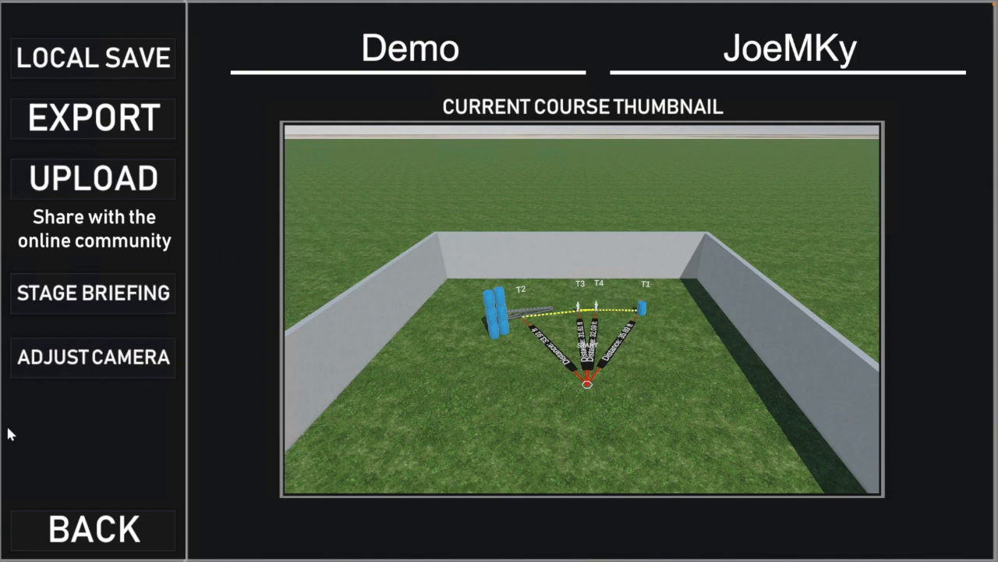
left_click(117, 61)
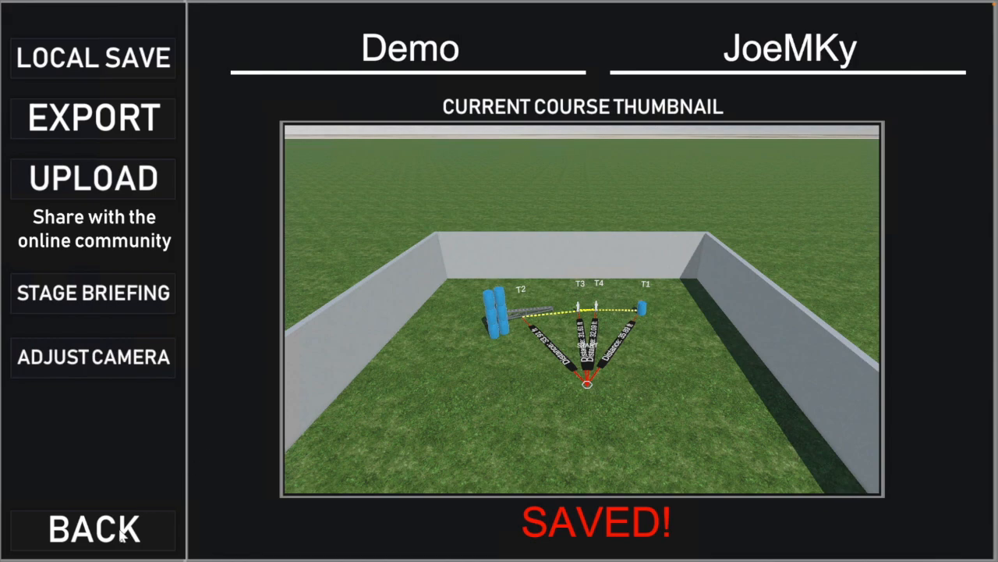
left_click(122, 533)
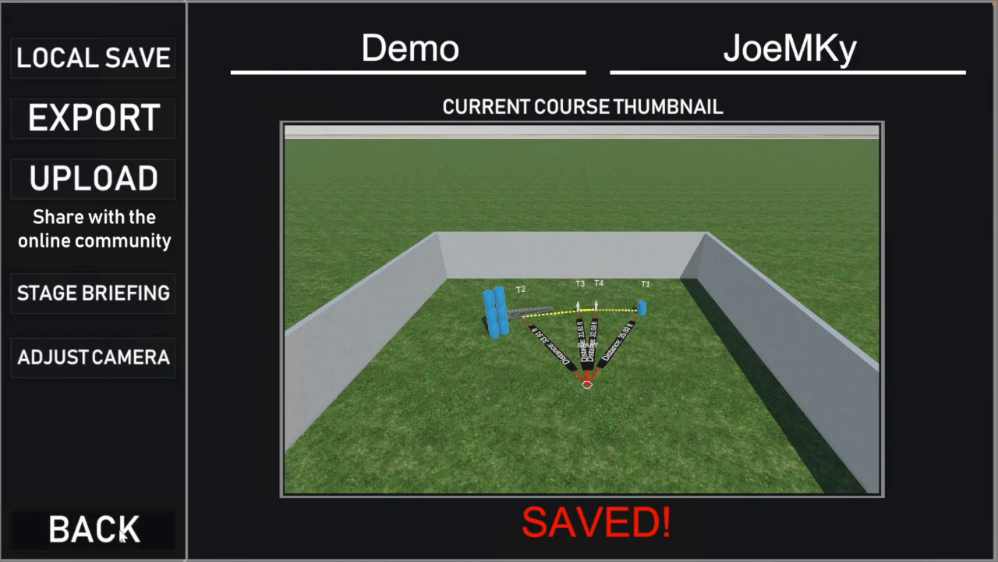
Exit the editor to the main menu without saving the stage again
left_click(53, 14)
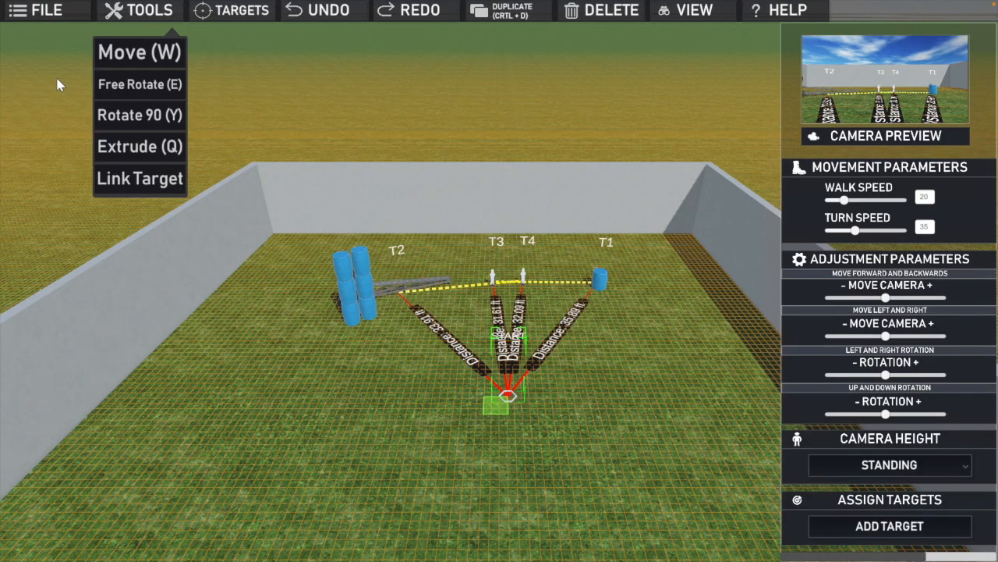
left_click(58, 176)
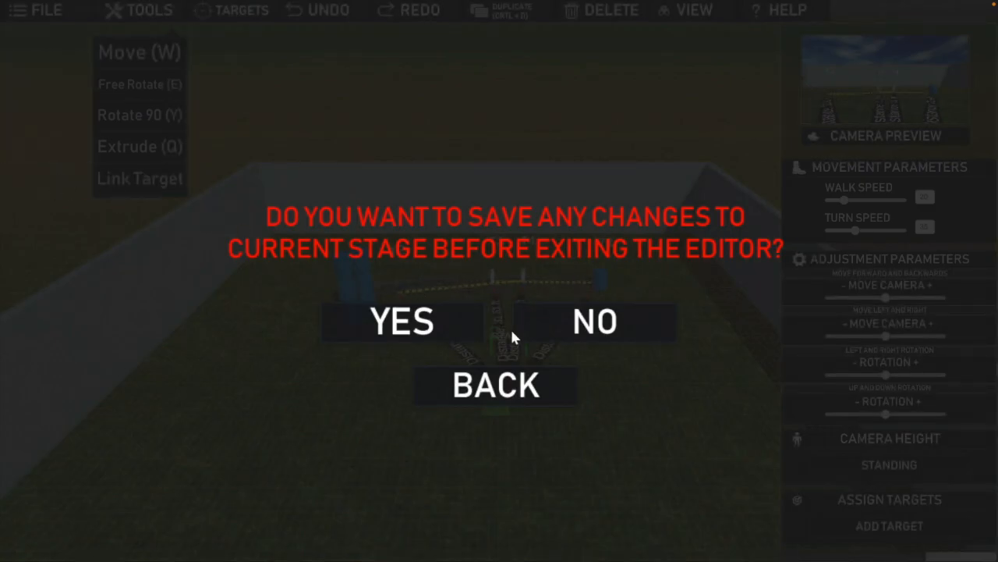
left_click(557, 328)
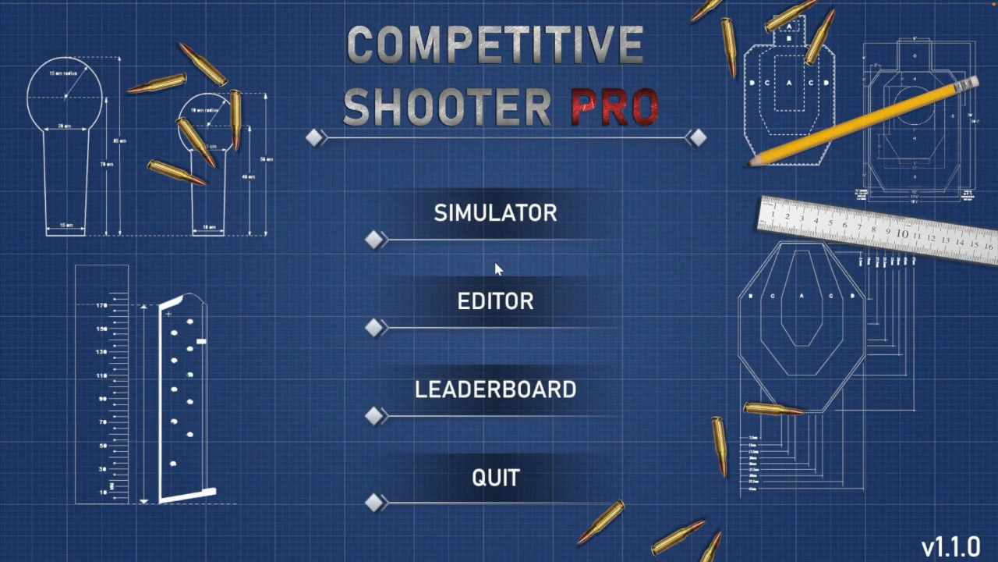
Load the locally saved Demo stage in the simulator and start it
left_click(499, 218)
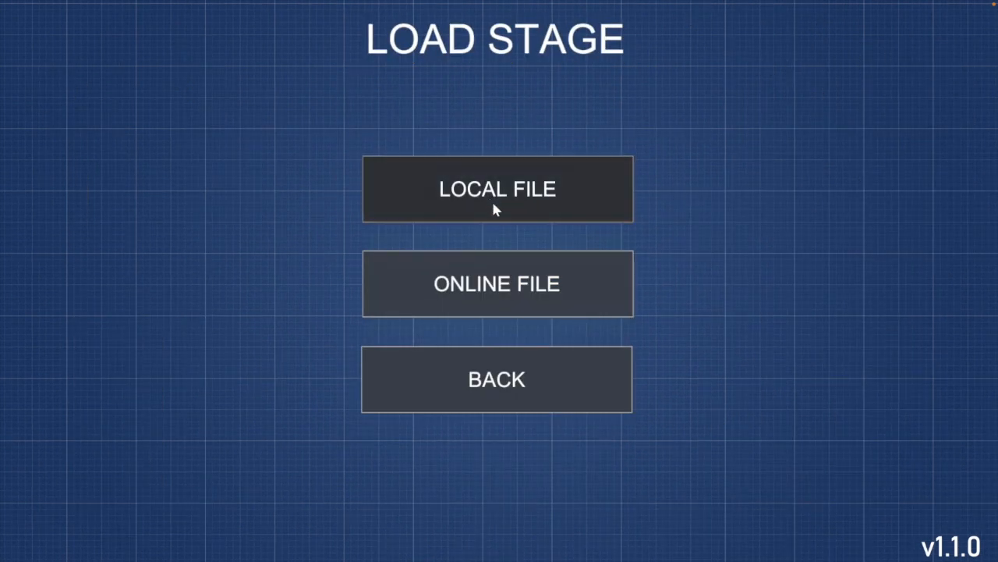
left_click(493, 208)
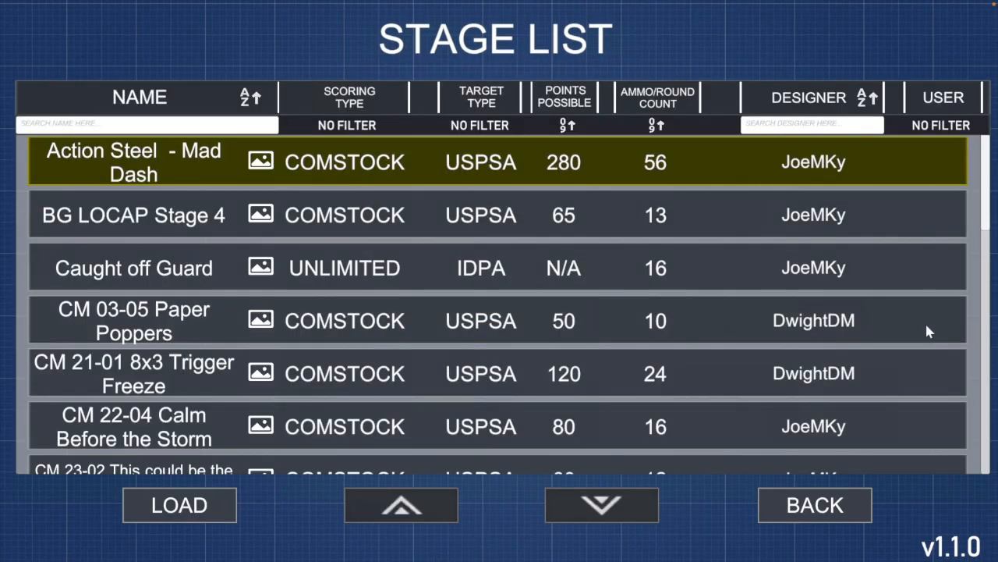
scroll(537, 252, "down", 5)
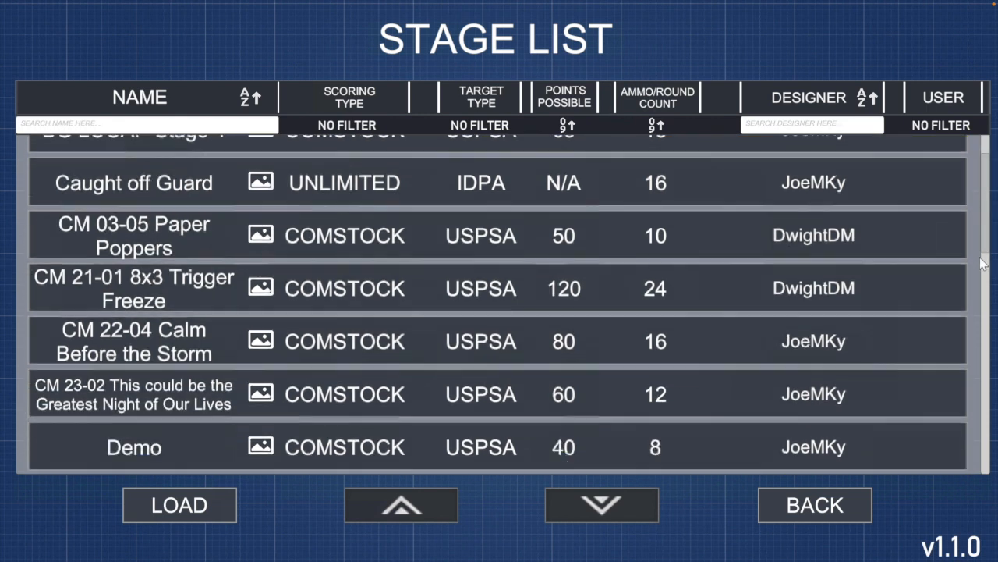
left_click(172, 252)
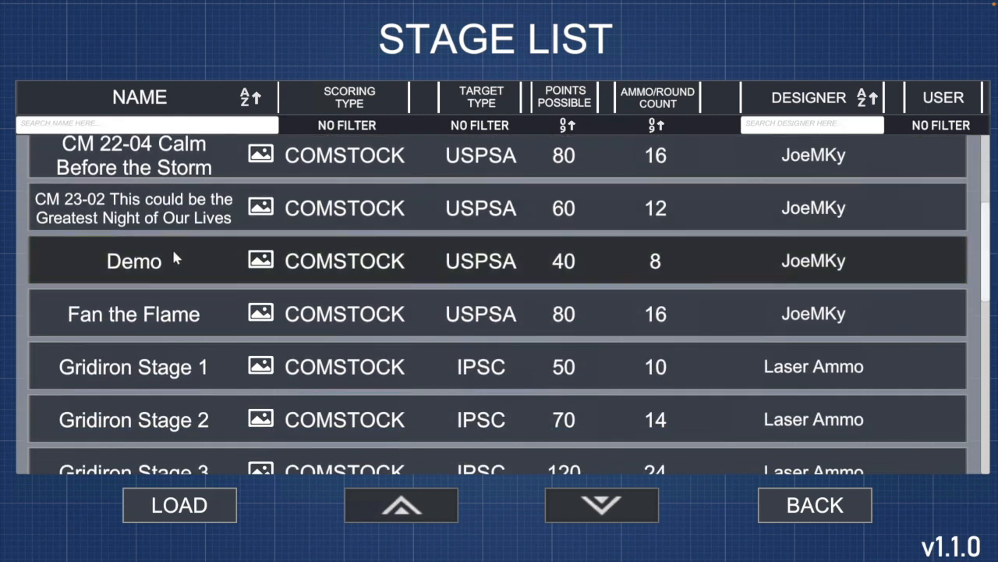
left_click(206, 508)
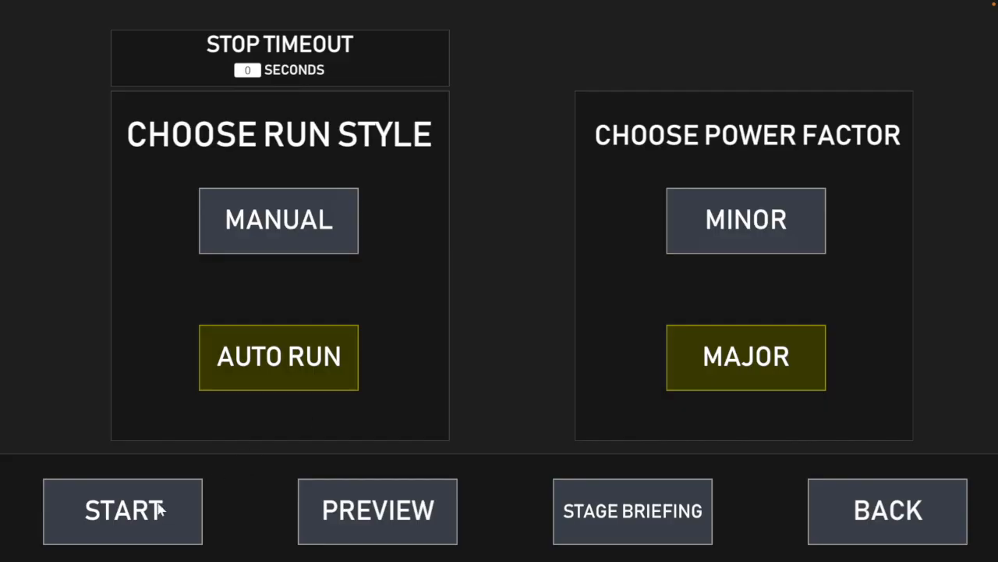
left_click(160, 508)
left_click(444, 392)
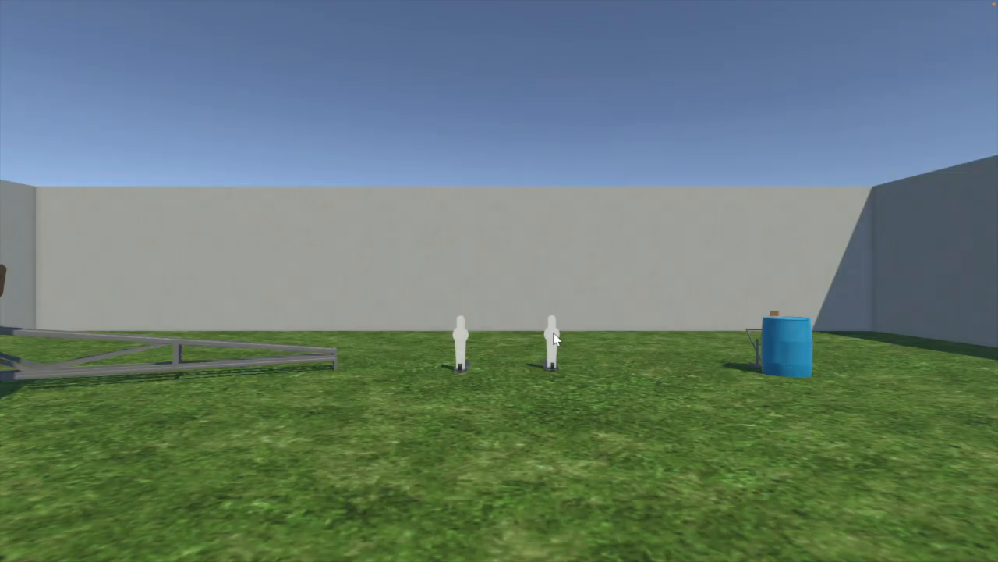
Test the stage by shooting poppers T3 and T4 to activate their linked targets, and leave the stage list
left_click(466, 340)
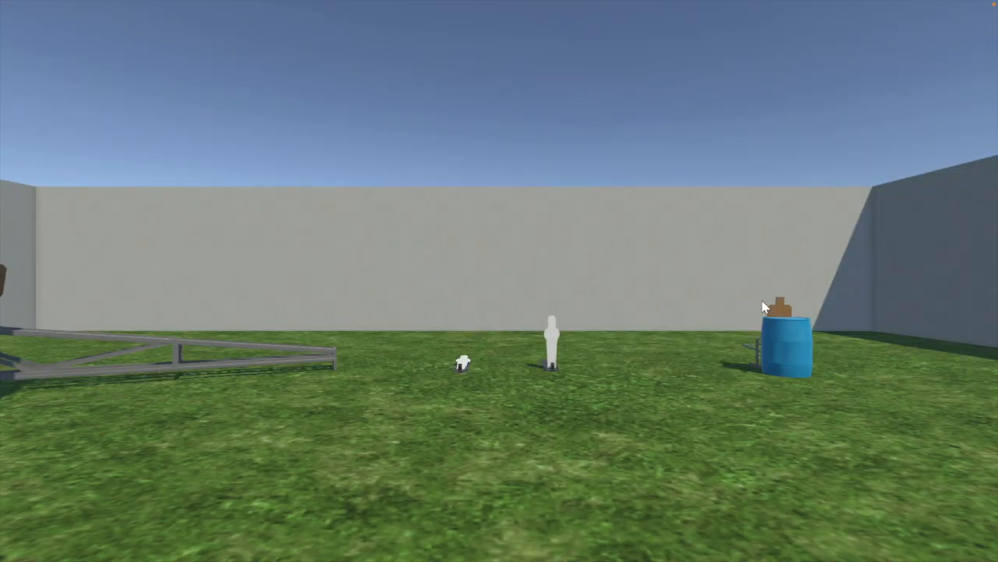
left_click(551, 337)
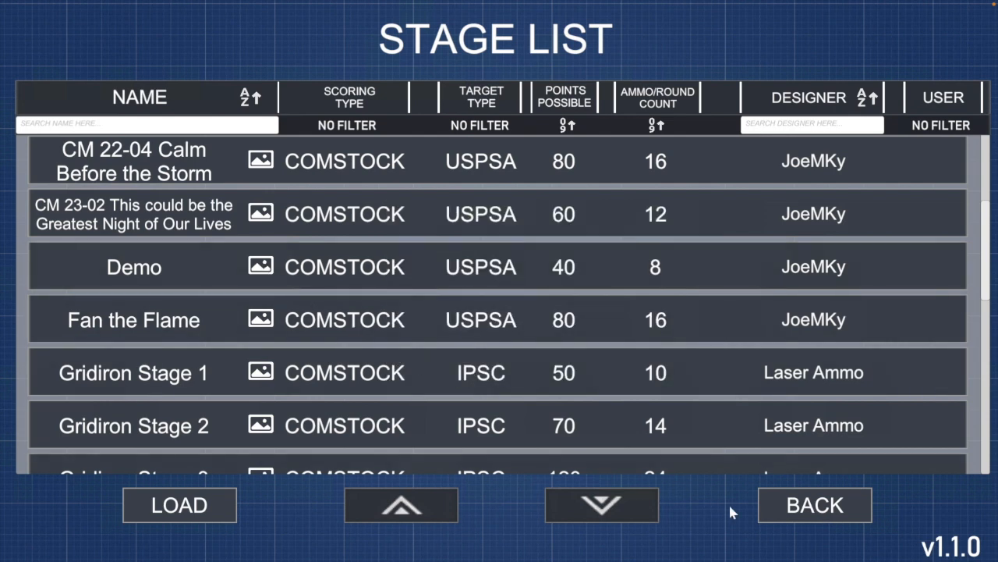
left_click(782, 508)
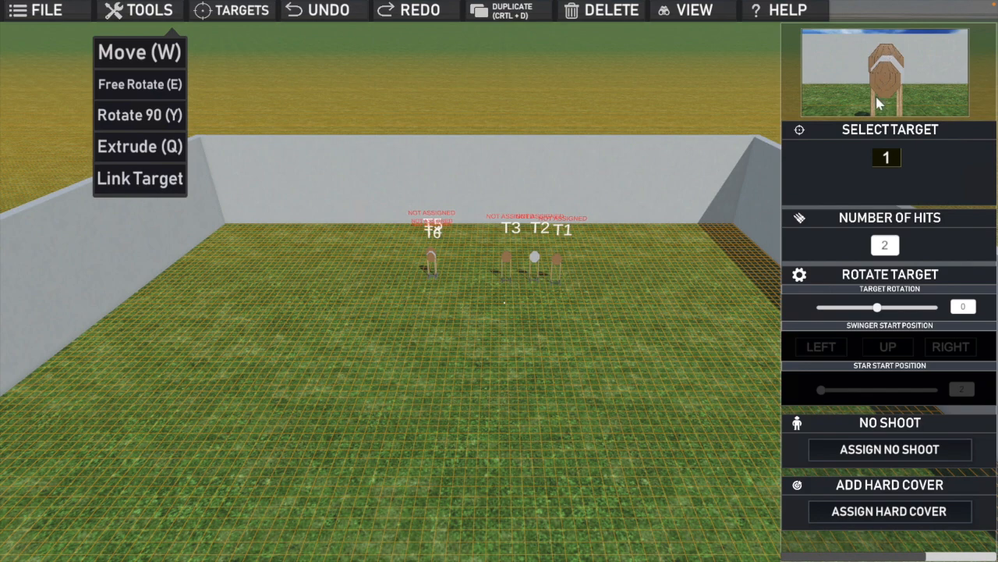
Move the white no-shoot target T2 in line with T1 and slightly in front of it, so that it partly covers T1
left_click_drag(504, 302, 534, 260)
left_click(596, 262)
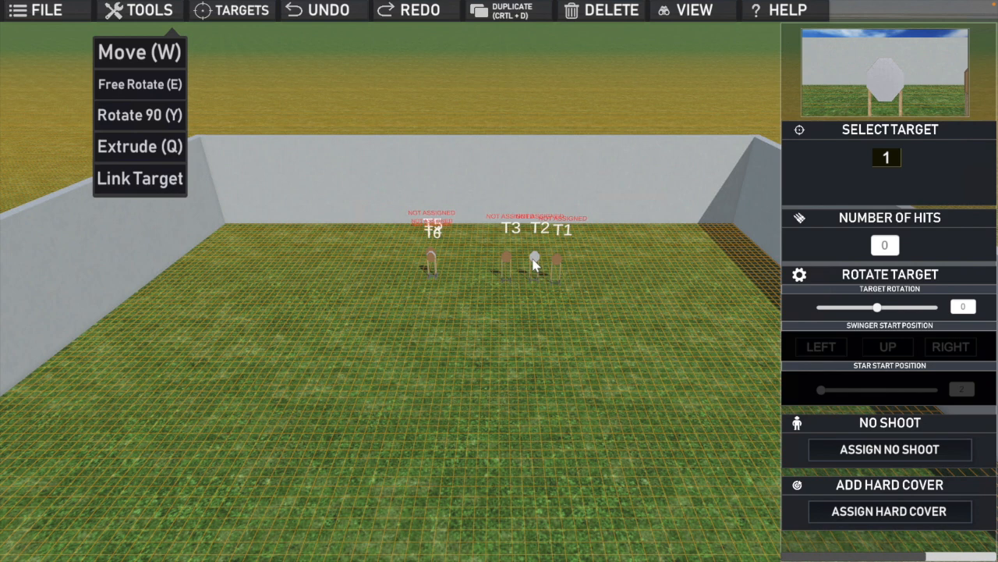
left_click(532, 259)
left_click_drag(524, 291, 546, 290)
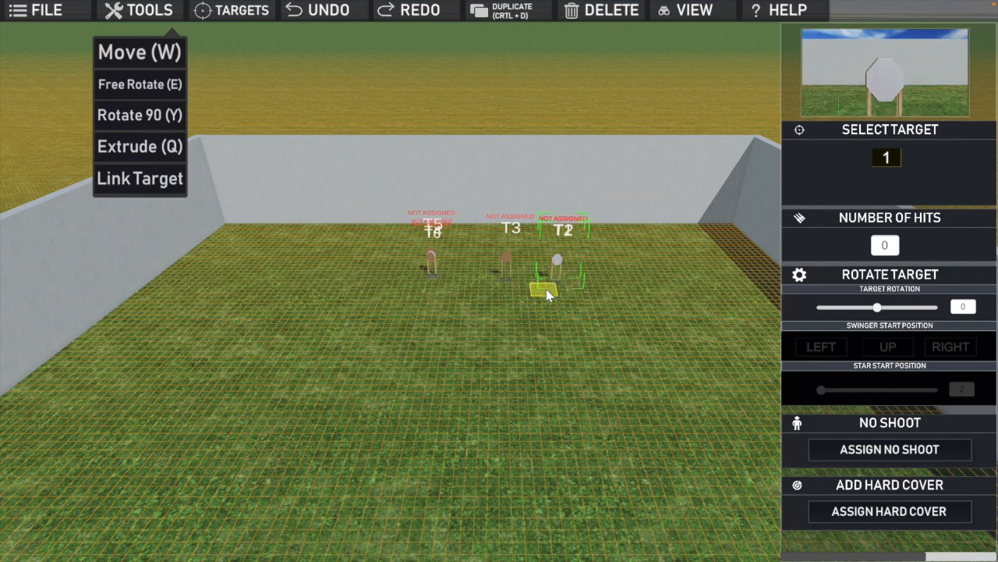
left_click_drag(547, 294, 547, 291)
left_click_drag(546, 292, 556, 288)
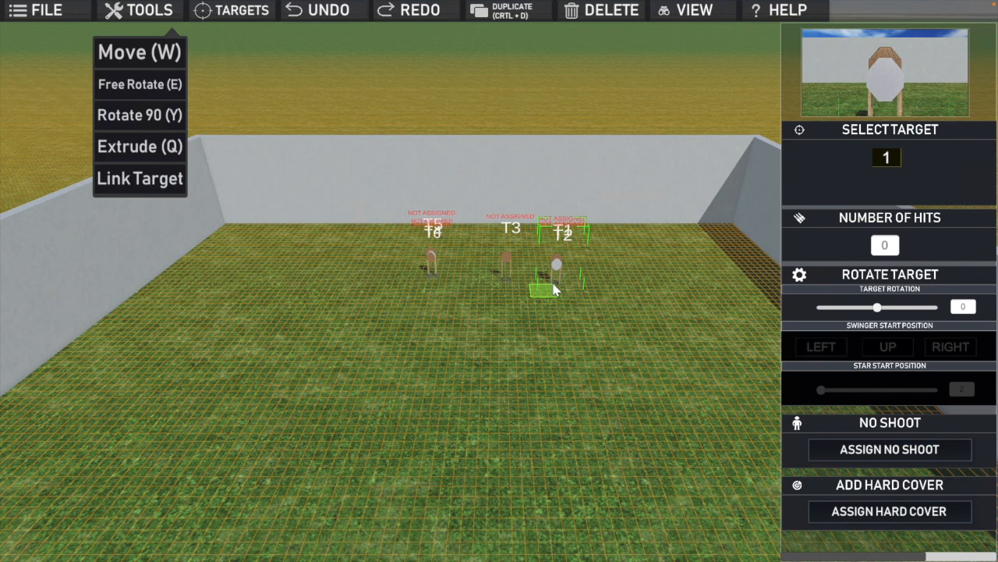
Move target T3 in line with T1 and T2 and slightly in front of the no-shoot, completing the overlapping stack
left_click(503, 258)
left_click(503, 263)
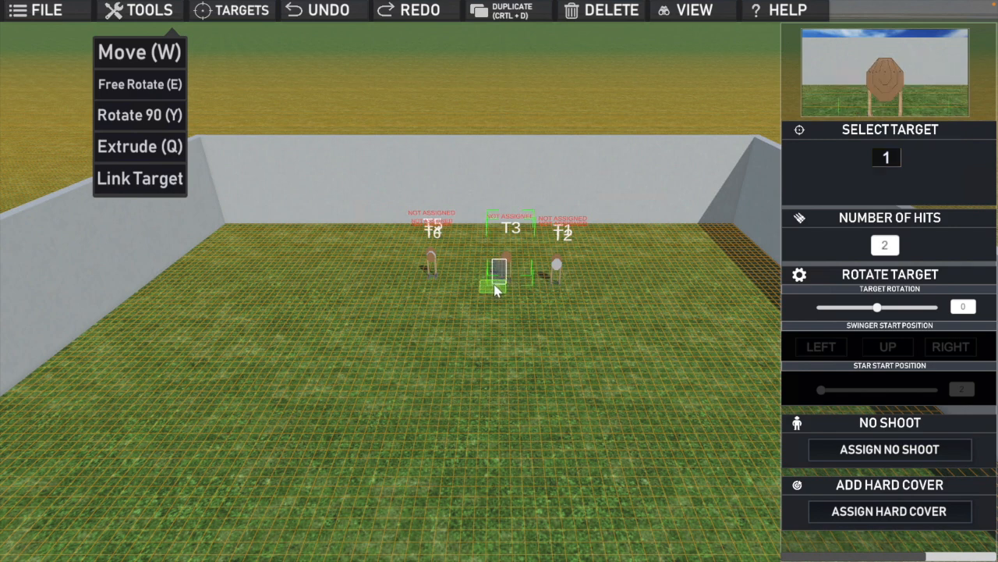
left_click(496, 292)
left_click(507, 262)
left_click_drag(524, 300, 549, 293)
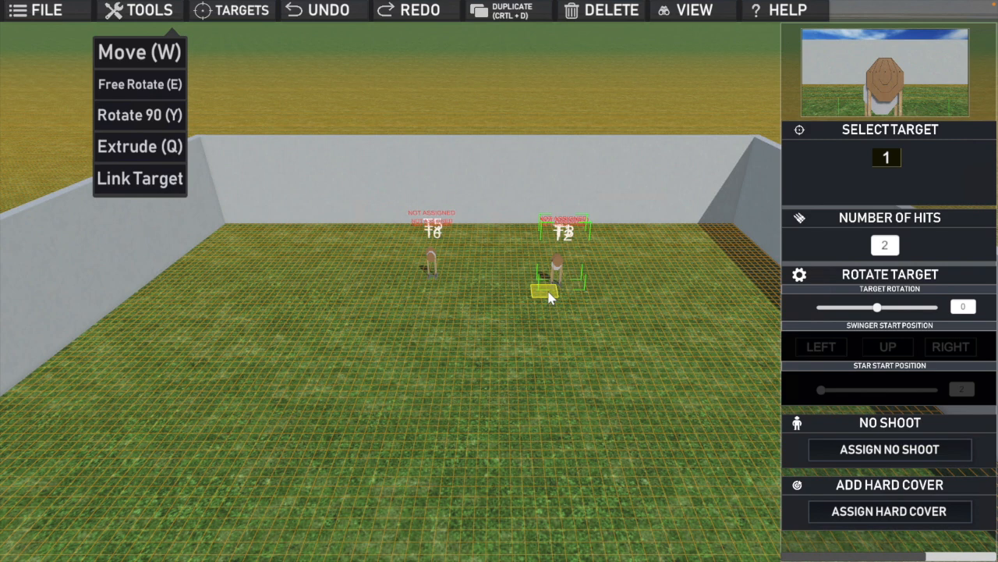
left_click_drag(548, 292, 547, 292)
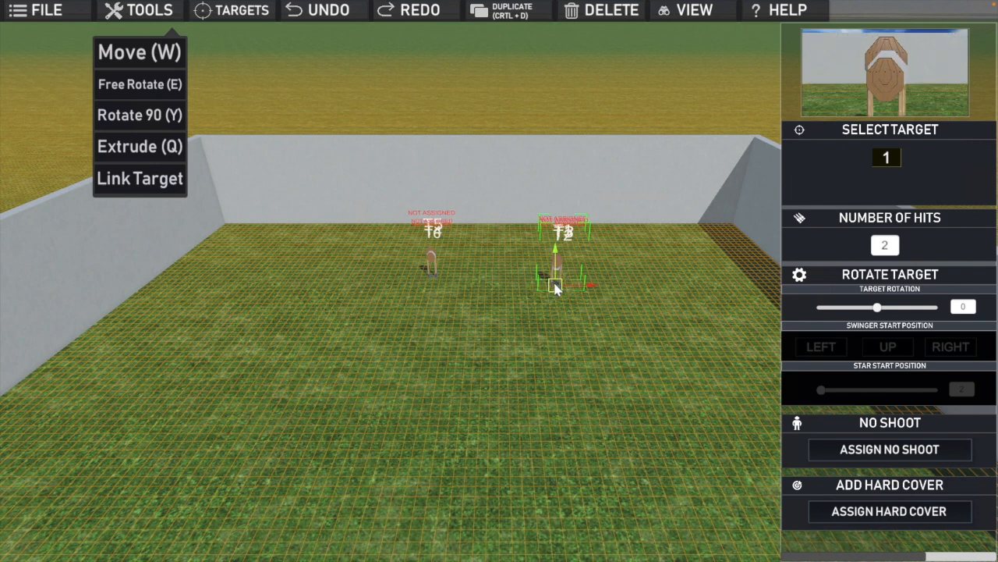
left_click_drag(555, 286, 554, 291)
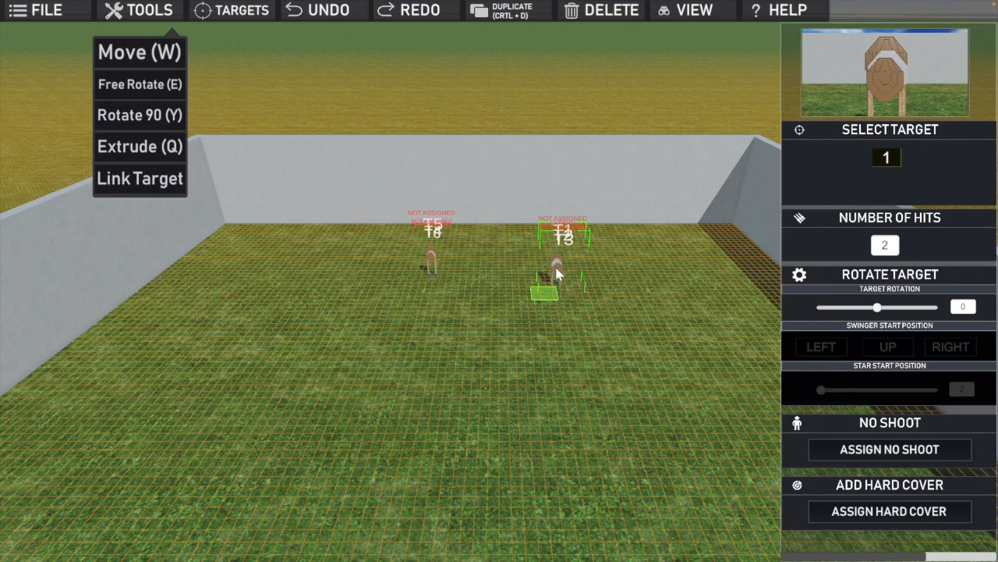
left_click(556, 269)
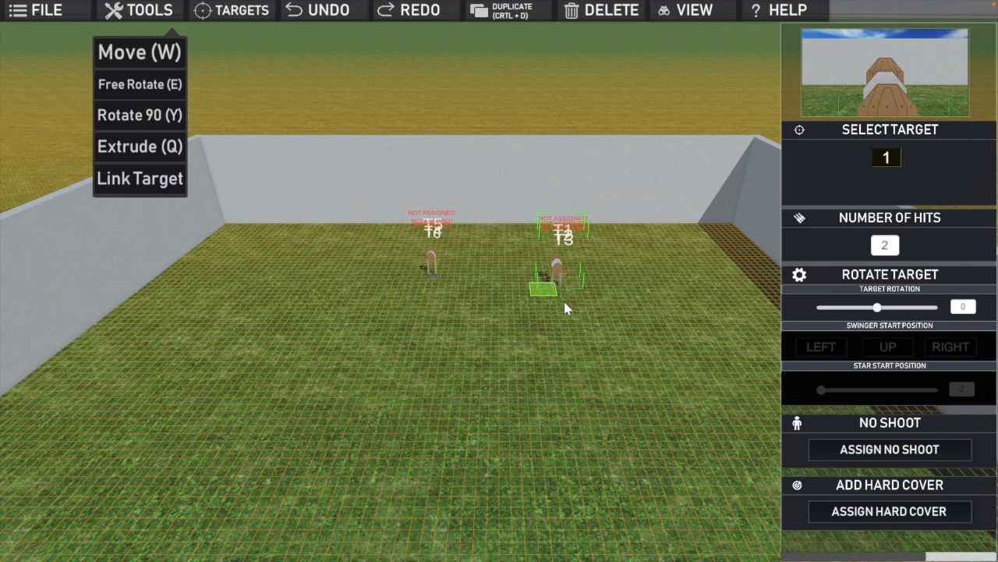
left_click(563, 307)
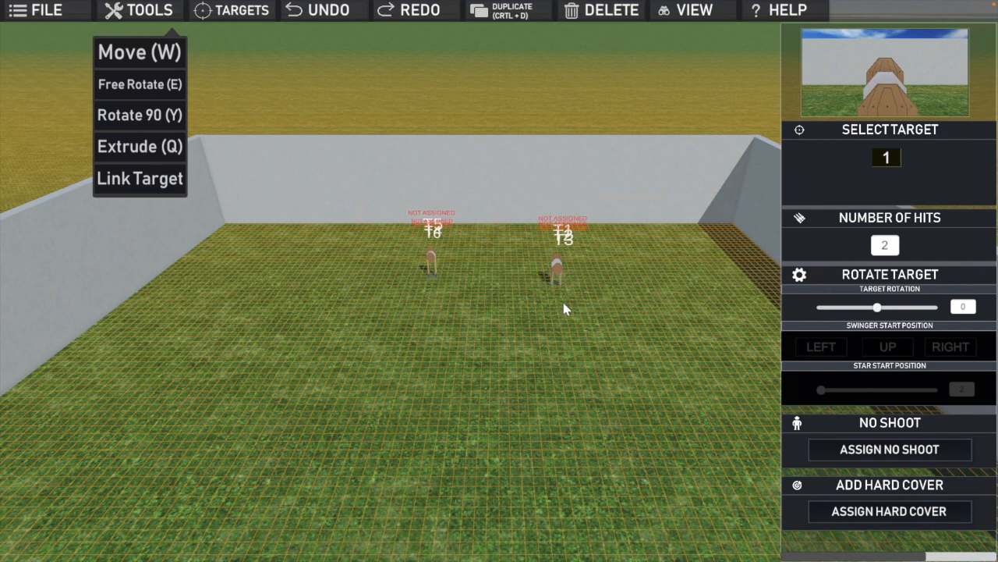
Select stacked targets T4, T5 and T6 together and move the group close beside the T1–T3 stack
left_click(467, 295)
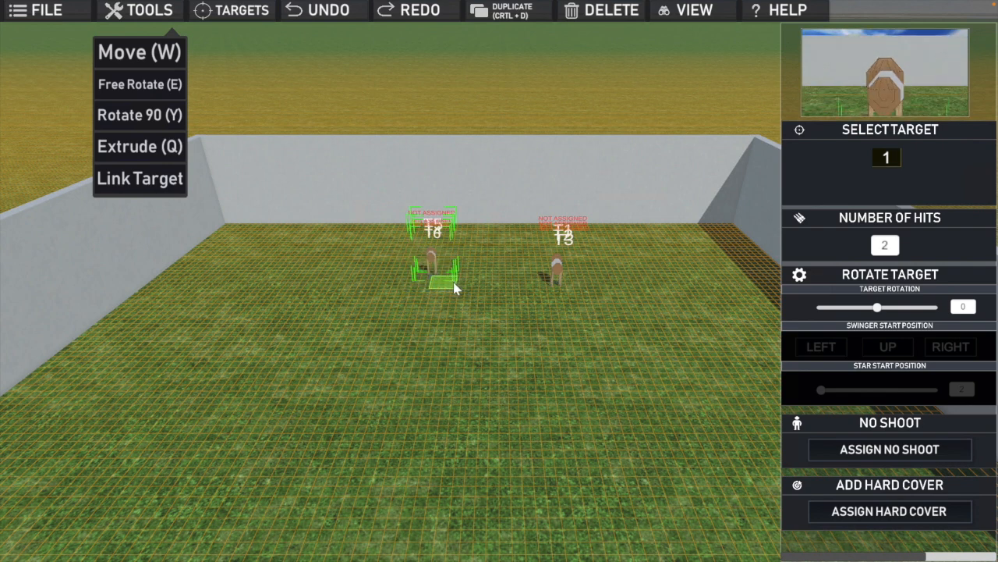
left_click(496, 287)
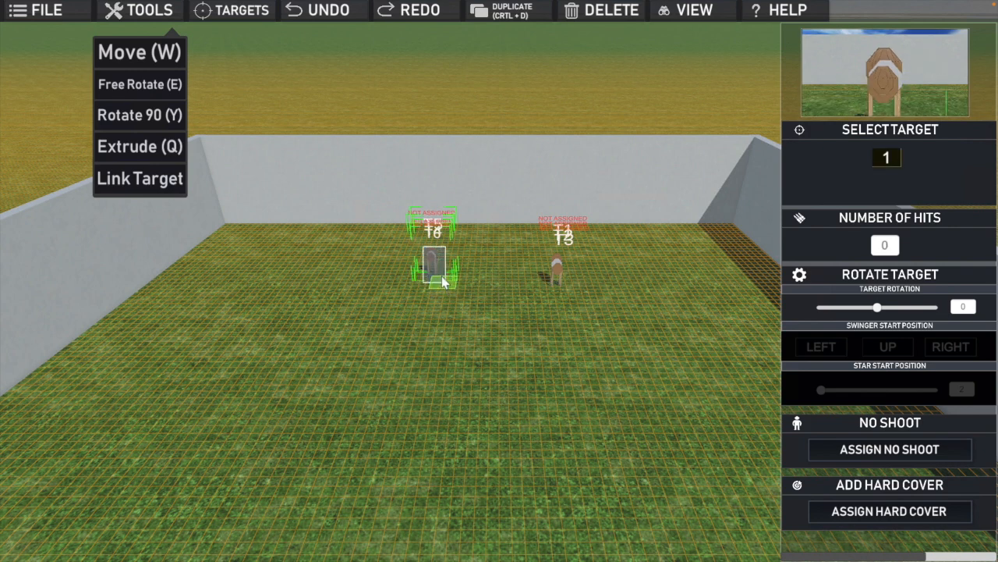
left_click_drag(442, 282, 531, 160)
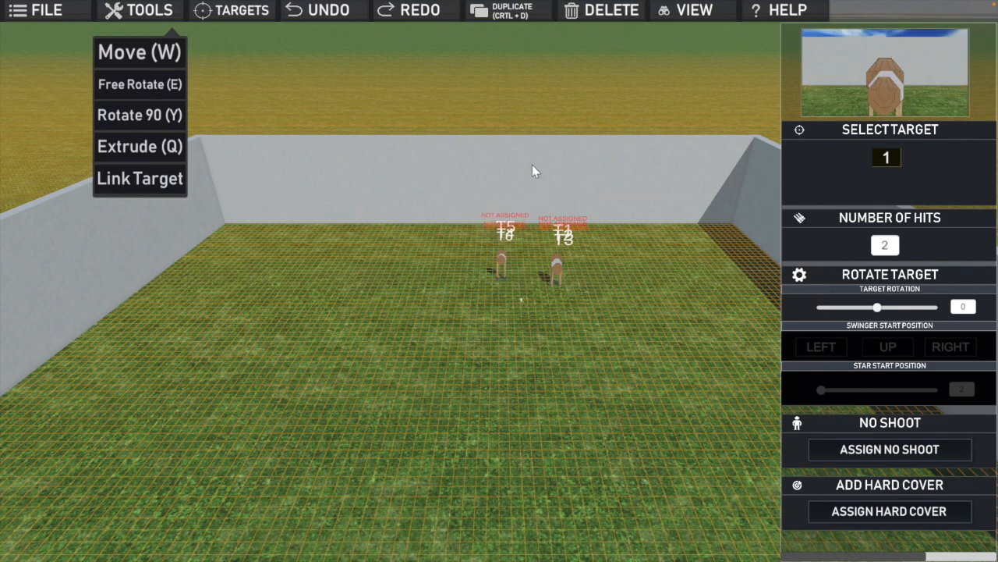
Inspect the two stacked target groups in POV, walking closer and sidestepping to compare how the targets line up
left_click(663, 12)
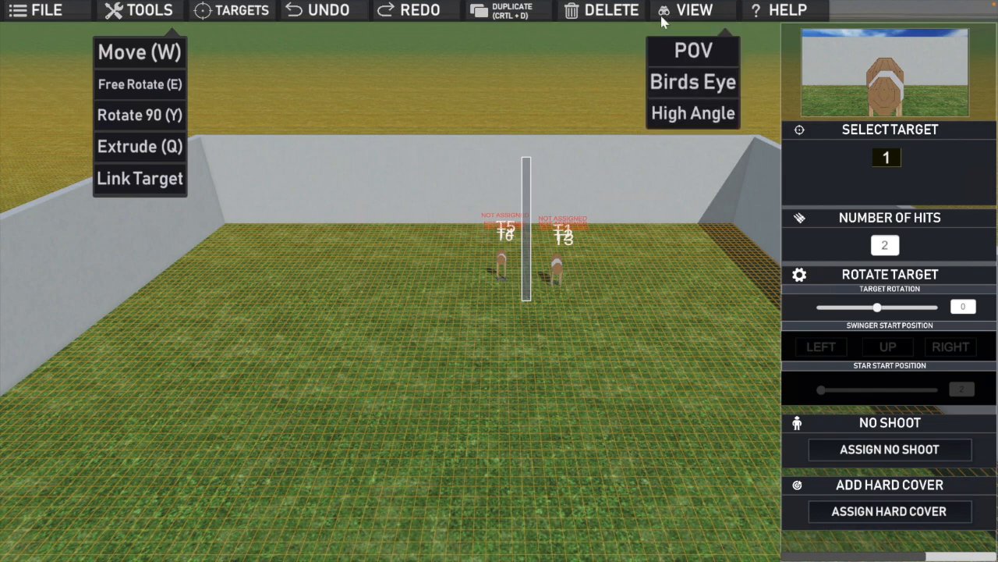
left_click(671, 51)
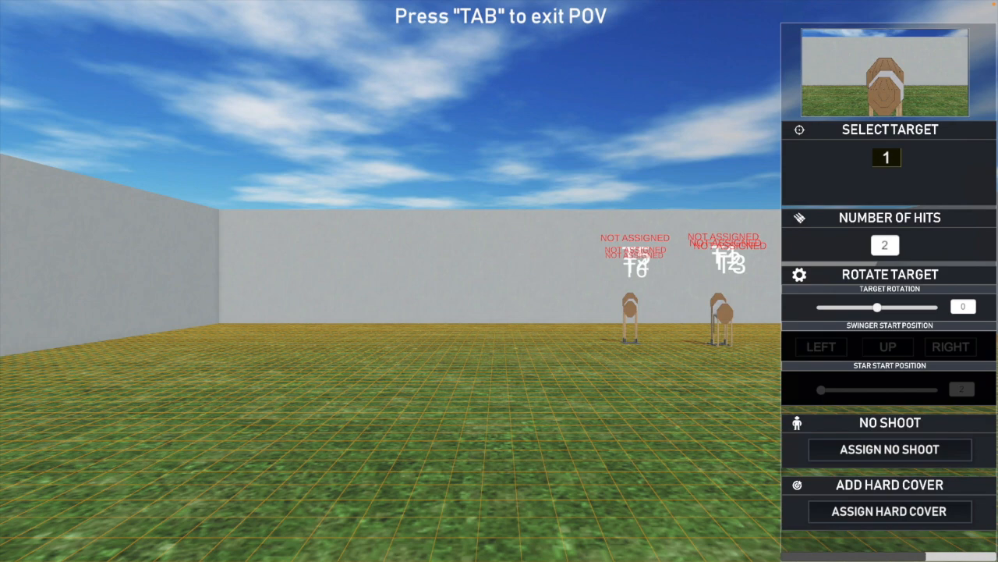
key("d")
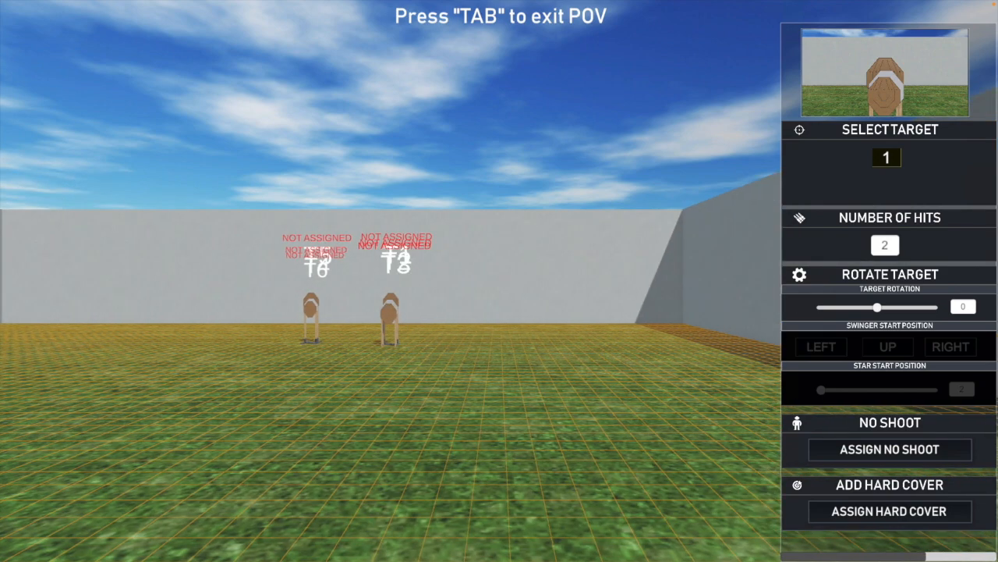
key("w")
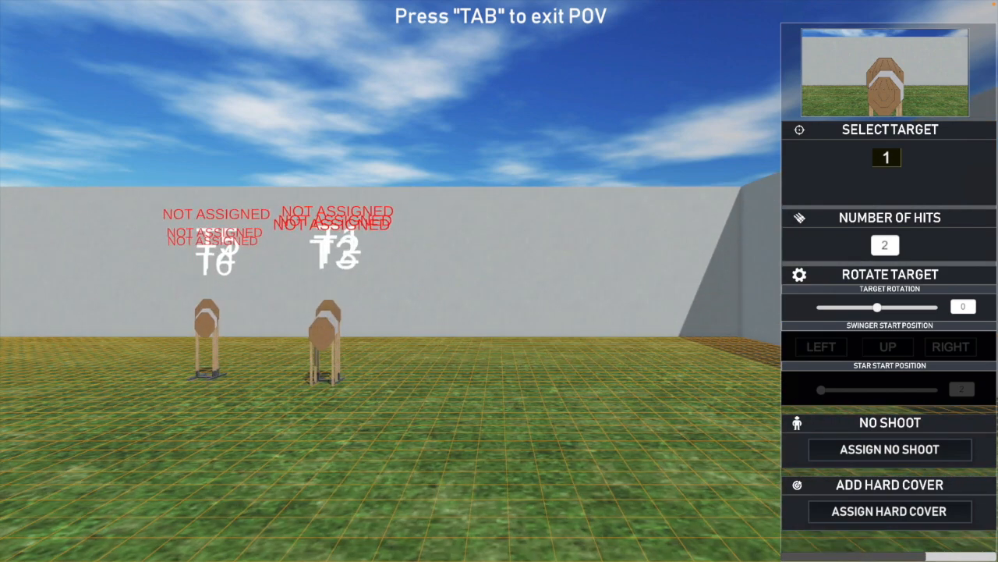
key("a")
key("w")
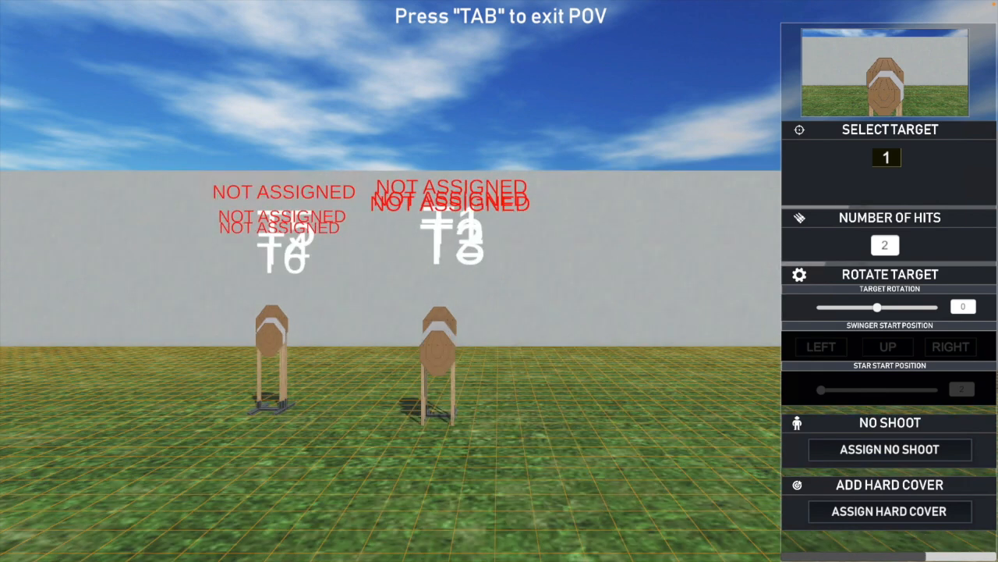
key("w")
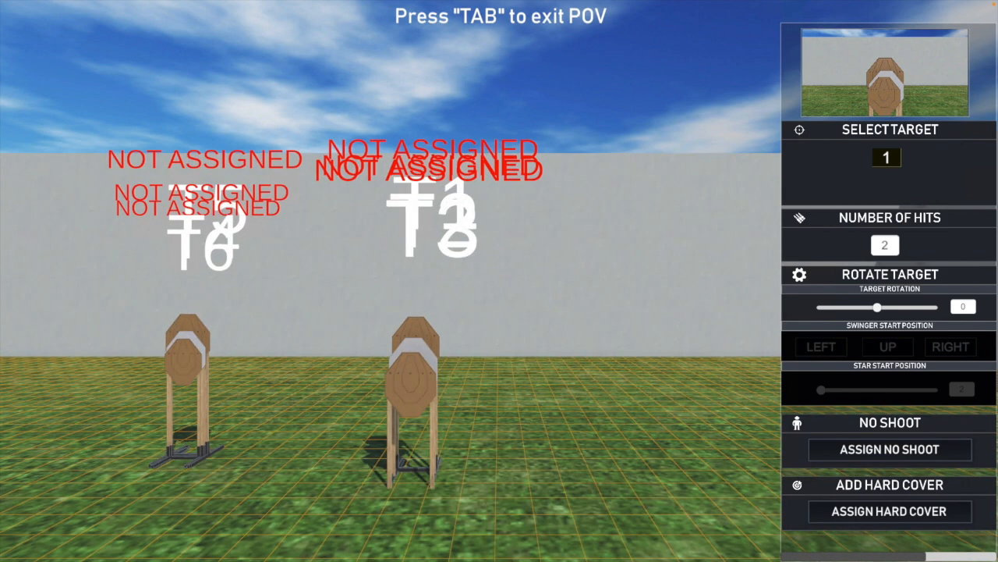
key("a")
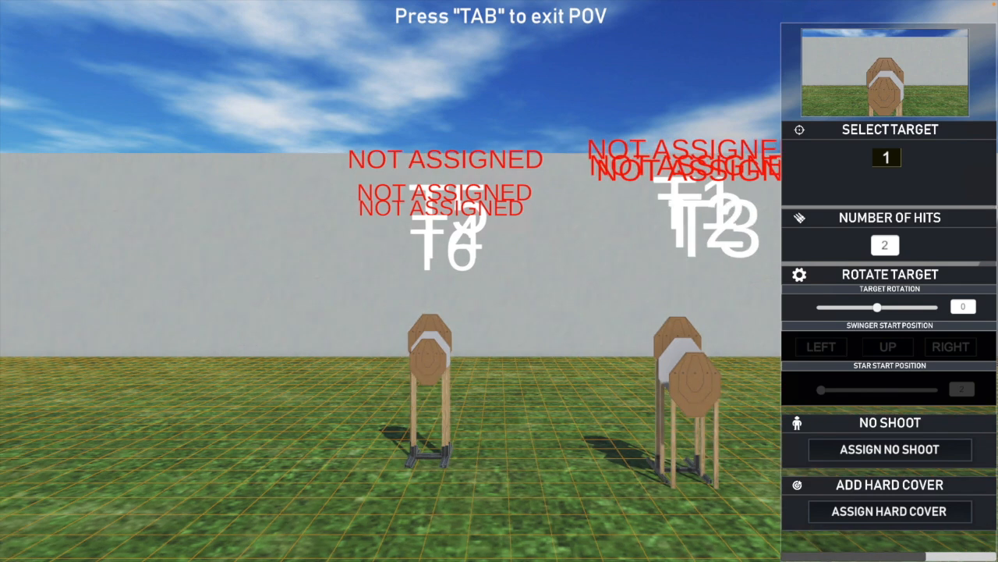
key("d")
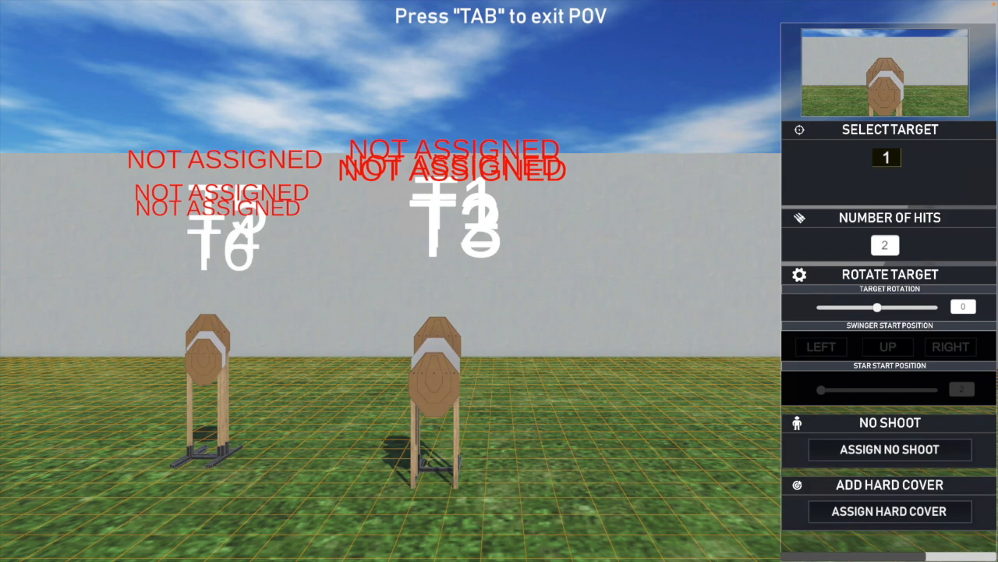
right_click_drag(991, 72, 902, 159)
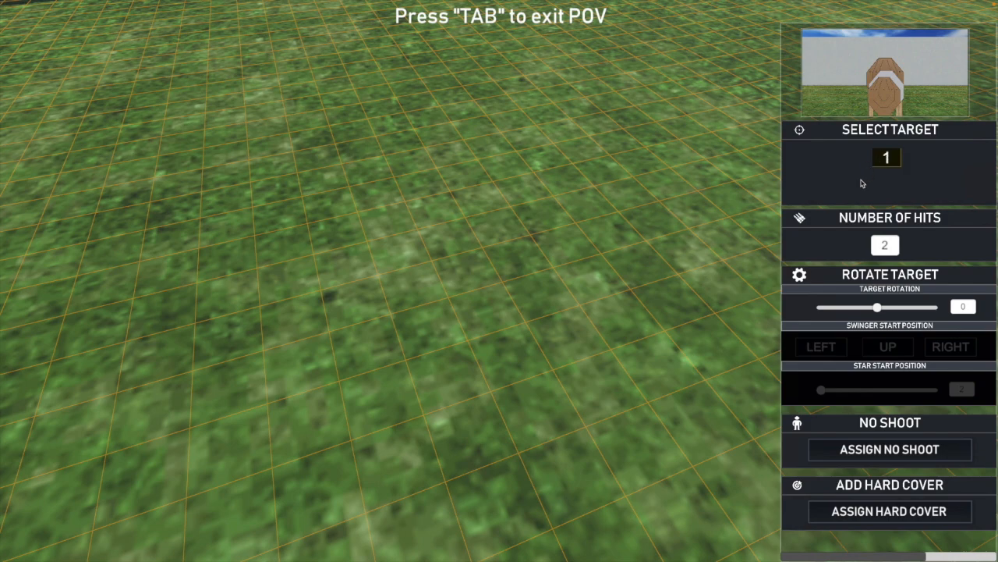
right_click_drag(862, 184, 862, 184)
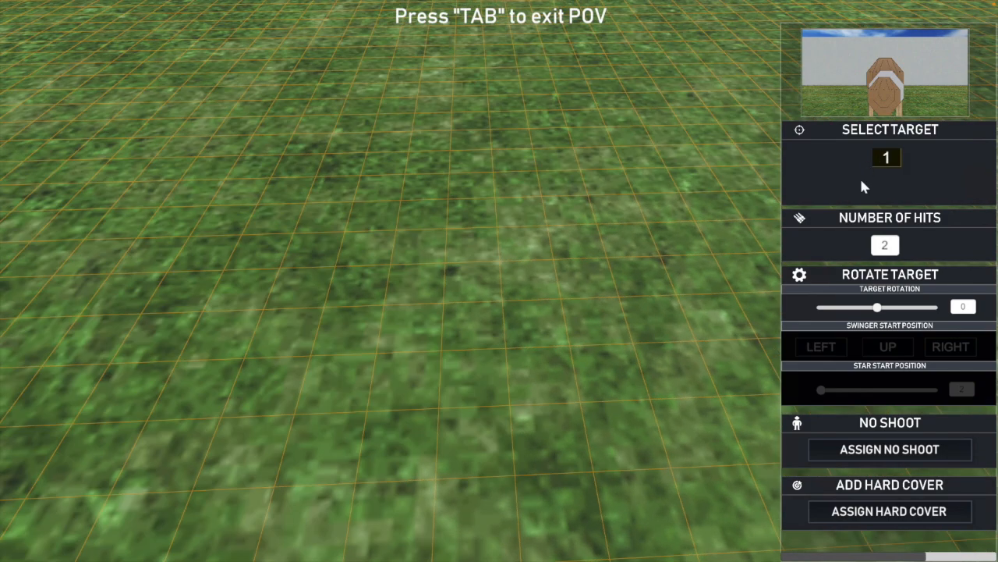